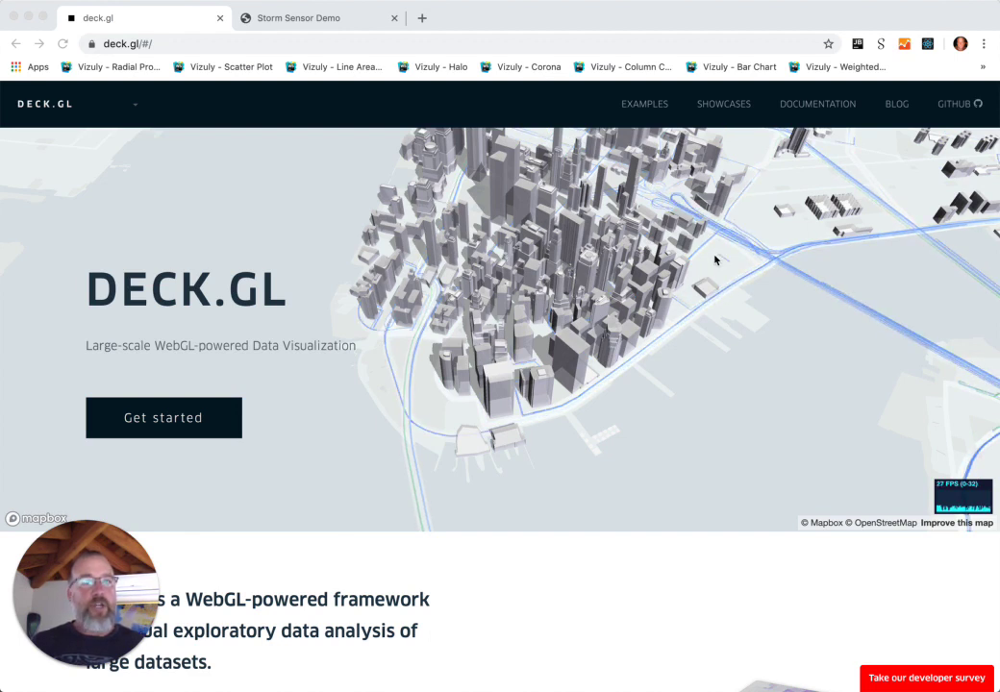
Go to the deck.gl EXAMPLES page showing the Core Layers gallery, including Flights at Heathrow.
{"action": "left_click", "coordinate": [645, 108]}
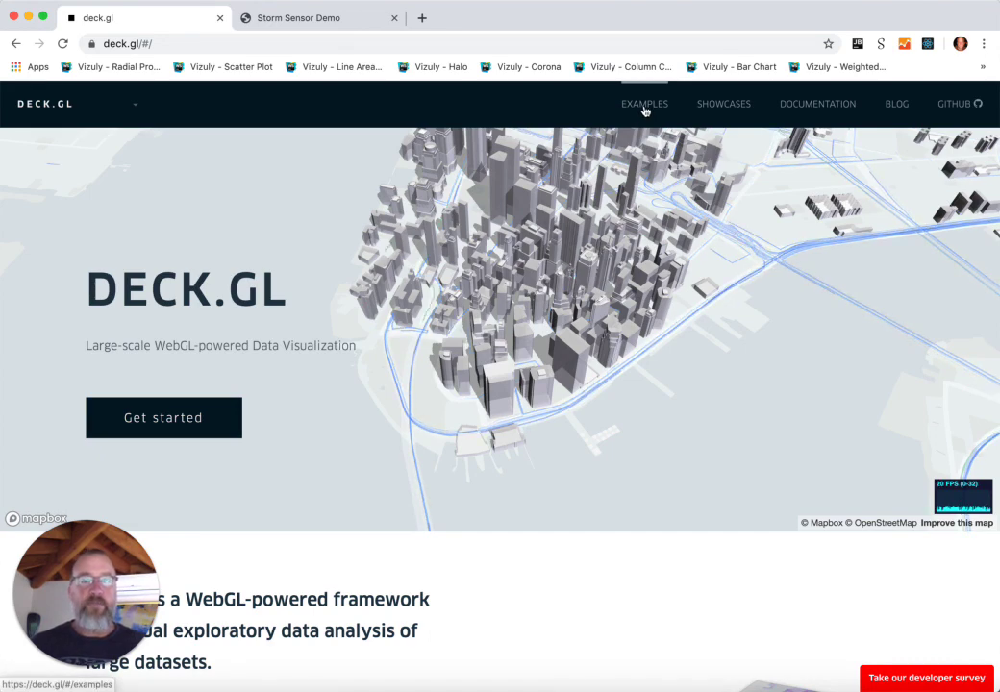
{"action": "left_click", "coordinate": [644, 108]}
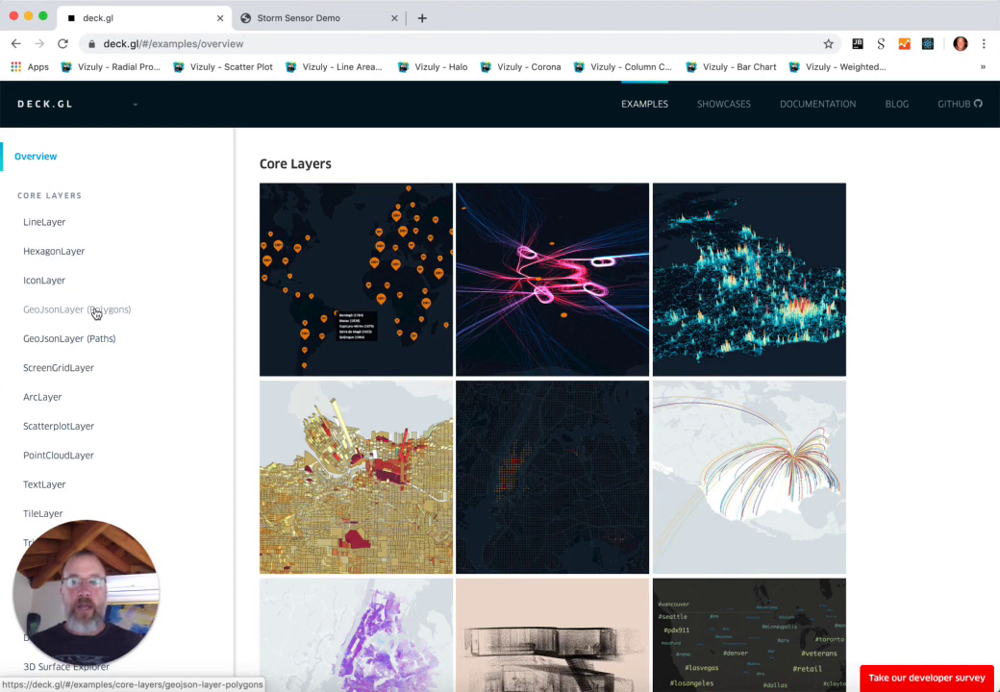
Open the GeoJsonLayer (Polygons) Vancouver property value example and pan the map left.
{"action": "left_click", "coordinate": [96, 313]}
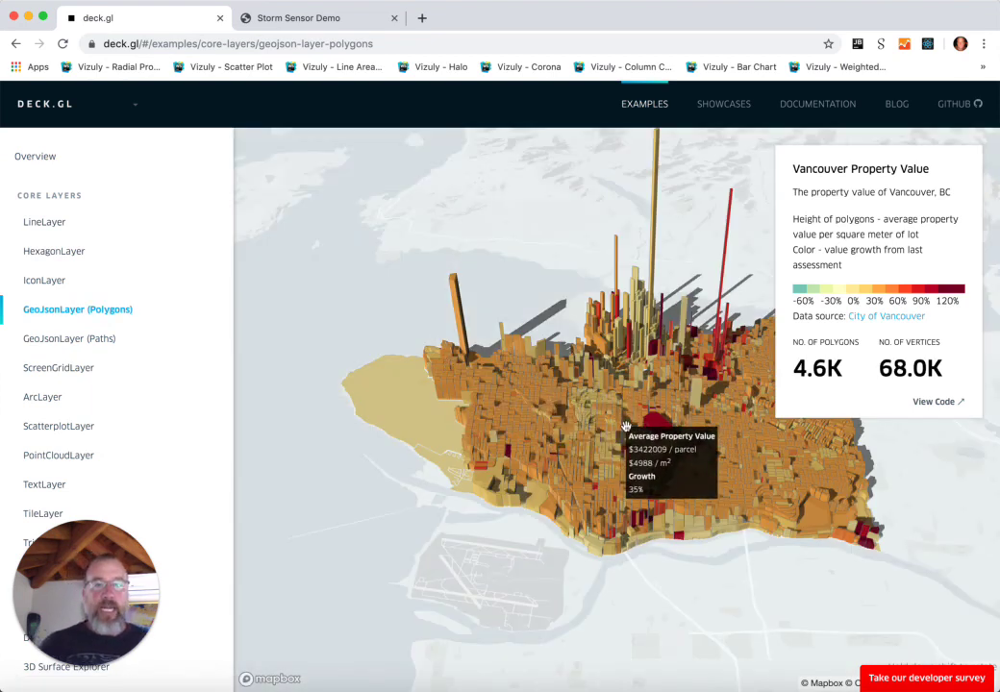
{"action": "left_click_drag", "start_coordinate": [598, 425], "coordinate": [536, 424]}
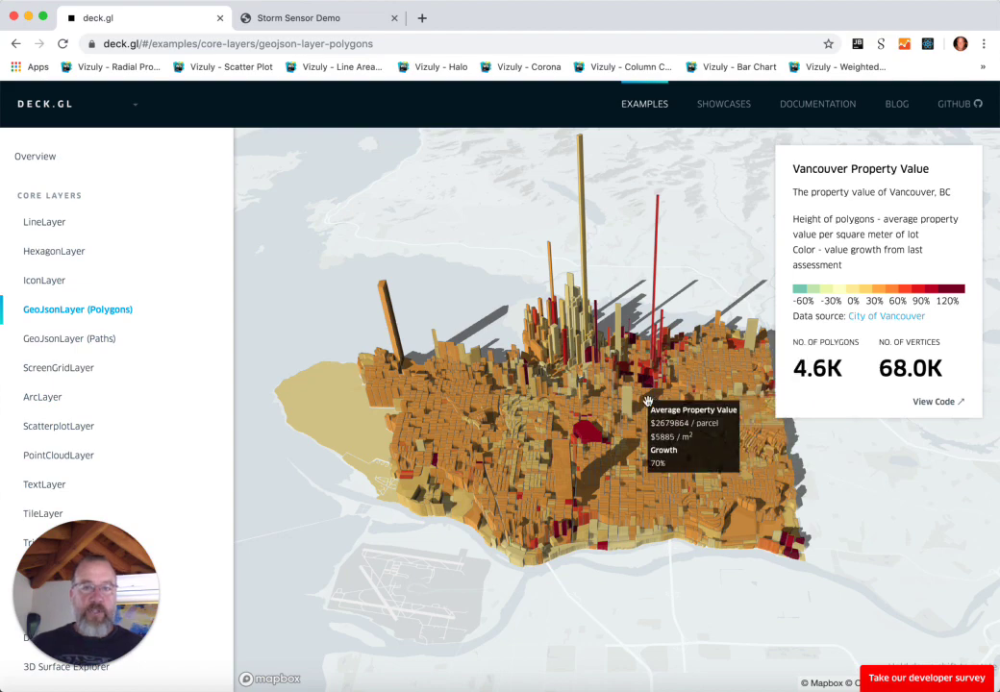
{"action": "scroll", "coordinate": [648, 401], "scroll_direction": "up", "scroll_amount": 10}
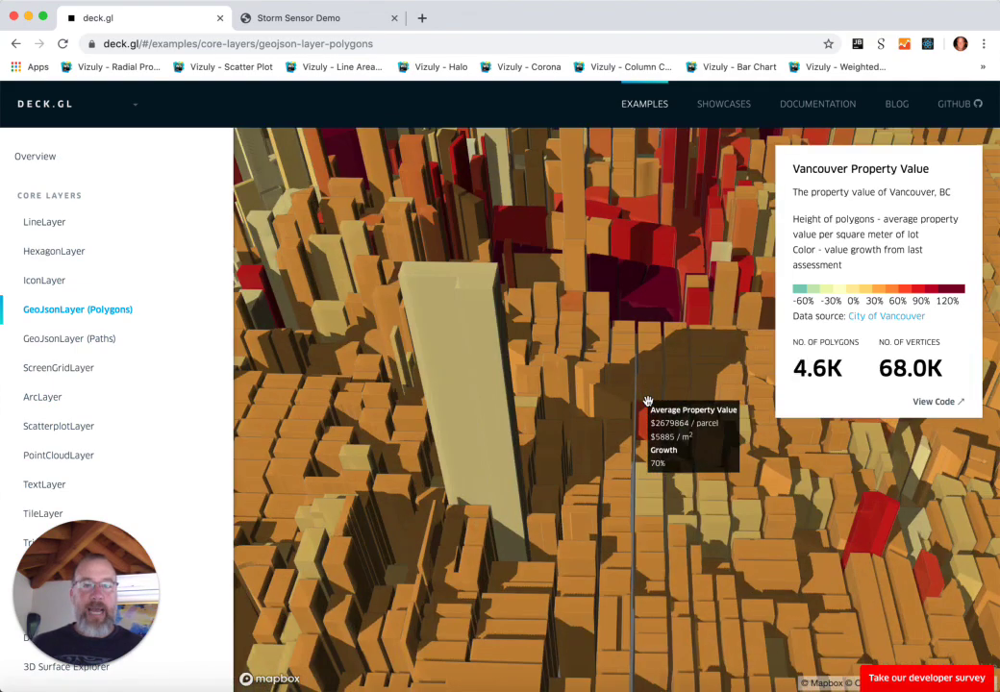
{"action": "left_click_drag", "start_coordinate": [452, 478], "coordinate": [223, 378]}
Rotate the extruded Vancouver parcels to a new angle and zoom out and back in.
{"action": "left_click_drag", "start_coordinate": [657, 473], "coordinate": [592, 362]}
{"action": "scroll", "coordinate": [593, 362], "scroll_direction": "down", "scroll_amount": 2}
{"action": "scroll", "coordinate": [592, 362], "scroll_direction": "down", "scroll_amount": 3}
{"action": "scroll", "coordinate": [593, 362], "scroll_direction": "down", "scroll_amount": 2}
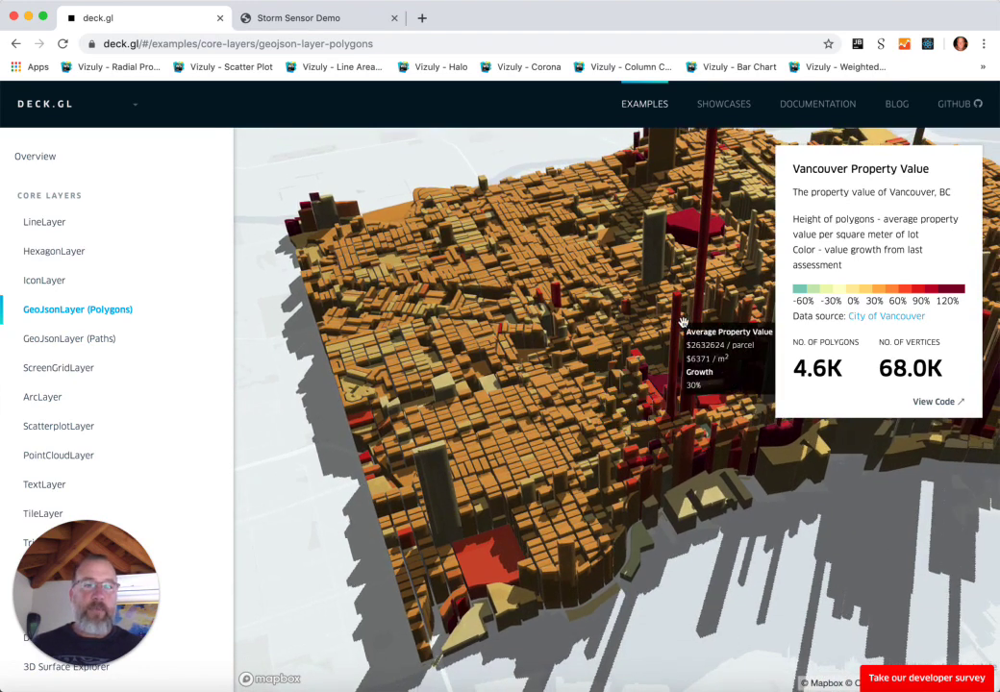
{"action": "left_click_drag", "start_coordinate": [596, 317], "coordinate": [495, 338]}
{"action": "scroll", "coordinate": [495, 337], "scroll_direction": "up", "scroll_amount": 5}
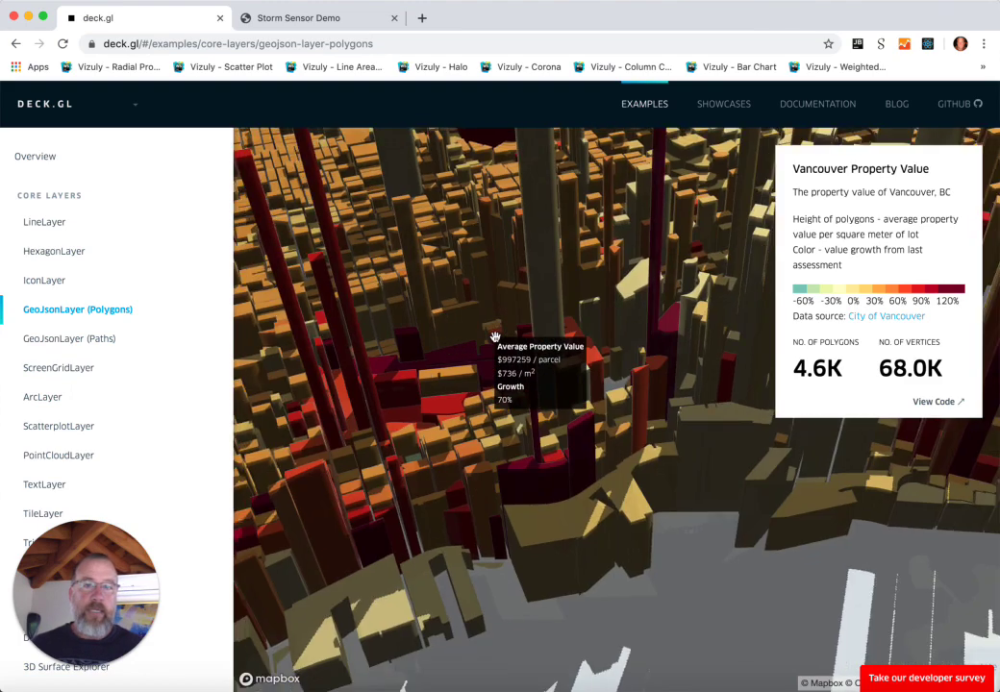
{"action": "scroll", "coordinate": [495, 337], "scroll_direction": "up", "scroll_amount": 3}
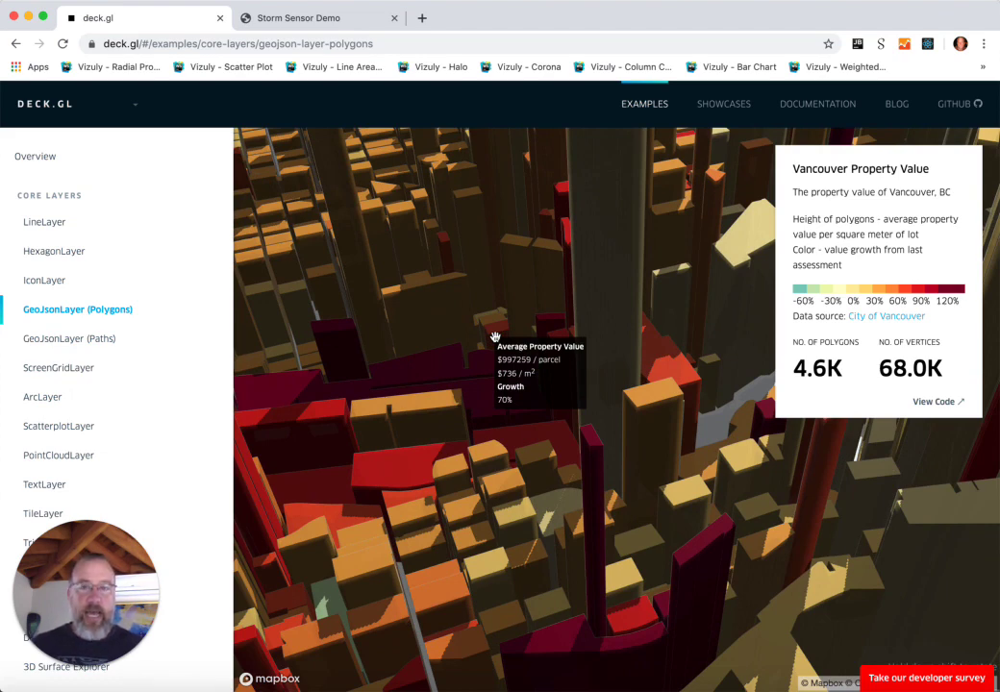
Zoom out, re-tilt the view and bring Vancouver back to the centre.
{"action": "scroll", "coordinate": [495, 338], "scroll_direction": "down", "scroll_amount": 5}
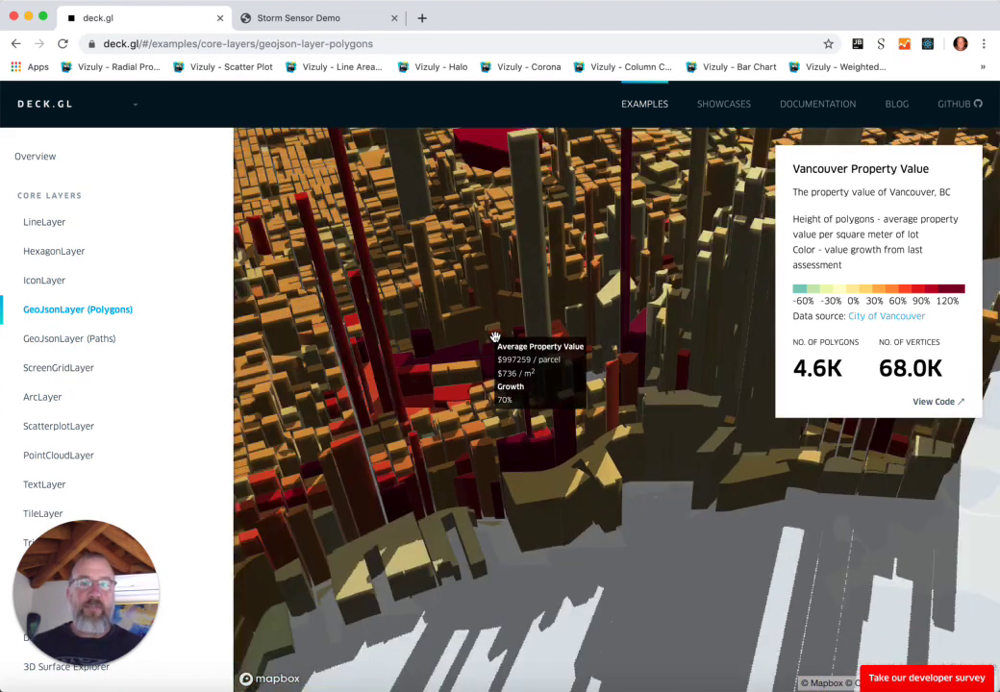
{"action": "scroll", "coordinate": [495, 338], "scroll_direction": "down", "scroll_amount": 4}
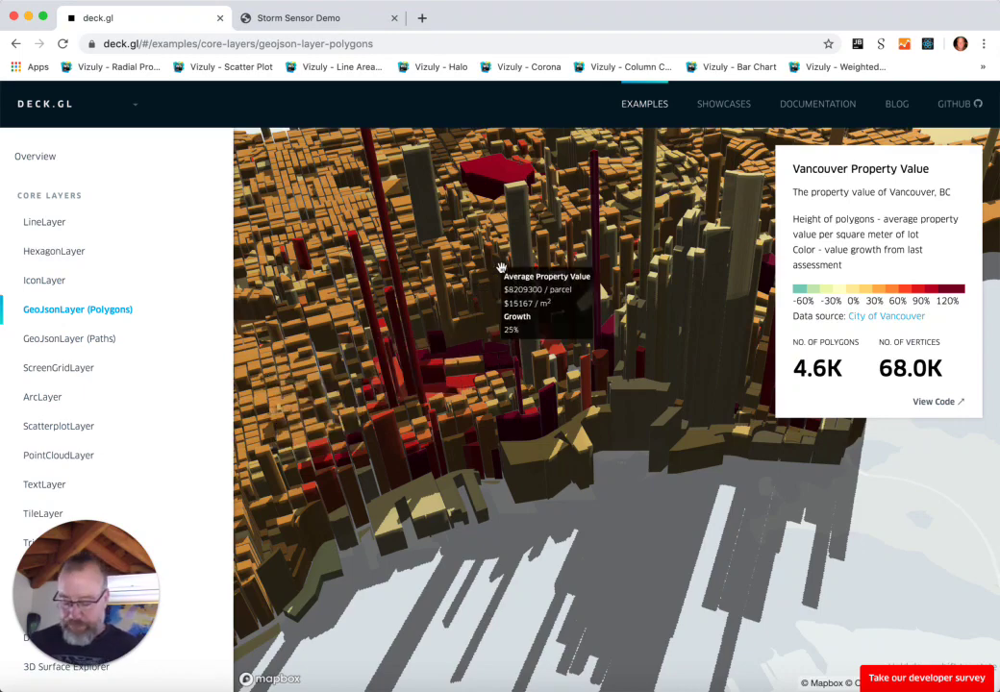
{"action": "scroll", "coordinate": [499, 267], "scroll_direction": "down", "scroll_amount": 10}
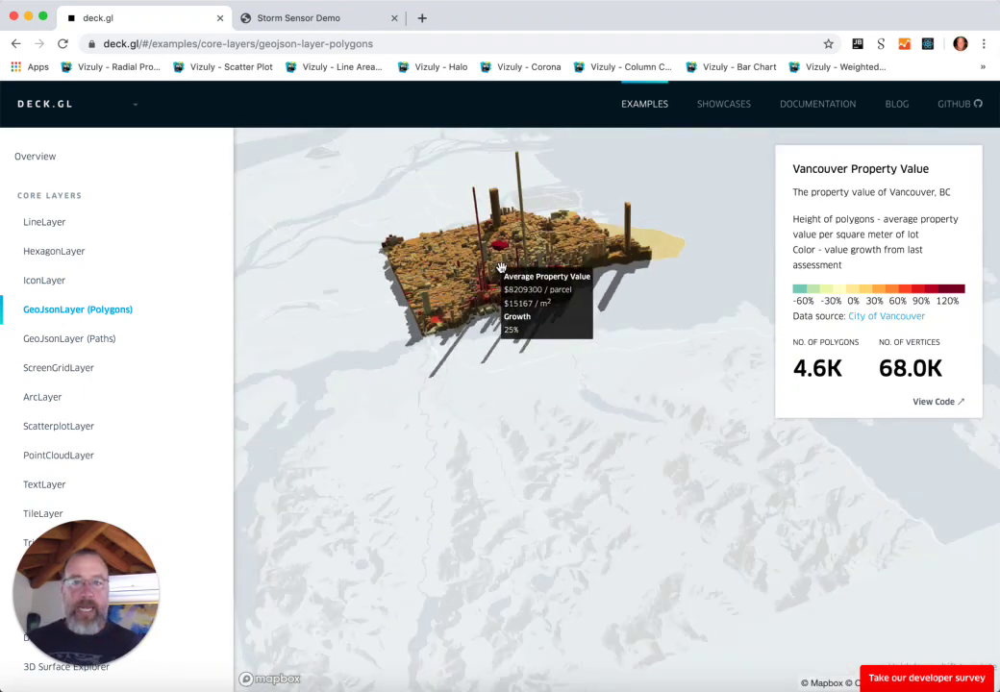
{"action": "mouse_move", "coordinate": [466, 360]}
{"action": "left_mouse_down"}
{"action": "mouse_move", "coordinate": [466, 384]}
{"action": "mouse_move", "coordinate": [467, 362]}
{"action": "left_mouse_up"}
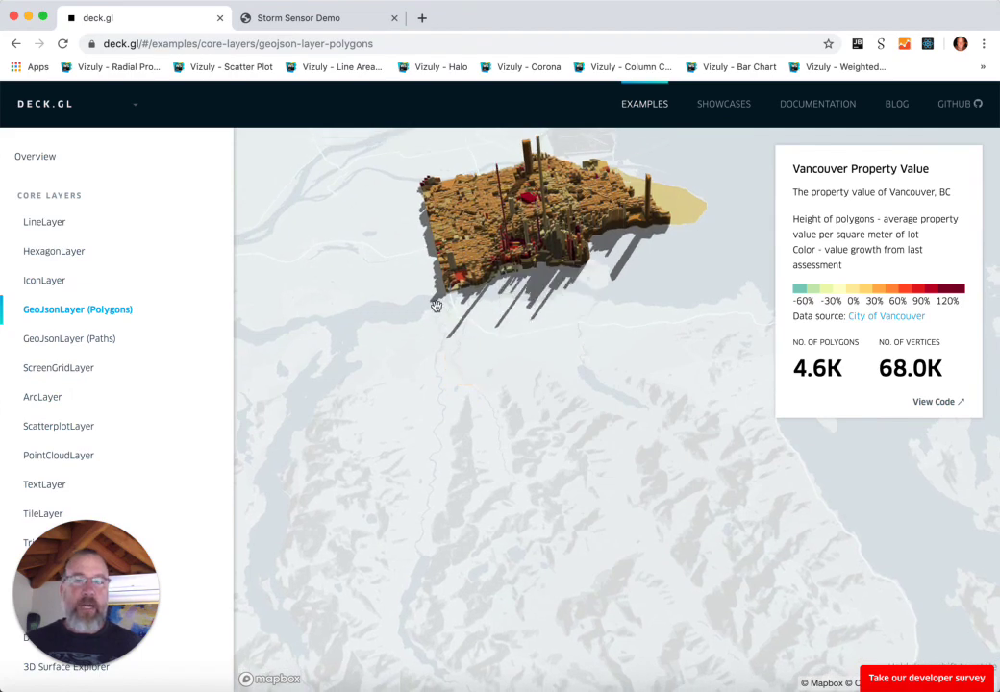
{"action": "scroll", "coordinate": [435, 305], "scroll_direction": "up", "scroll_amount": 8}
{"action": "mouse_move", "coordinate": [561, 204]}
{"action": "left_click_drag", "start_coordinate": [561, 205], "coordinate": [559, 430]}
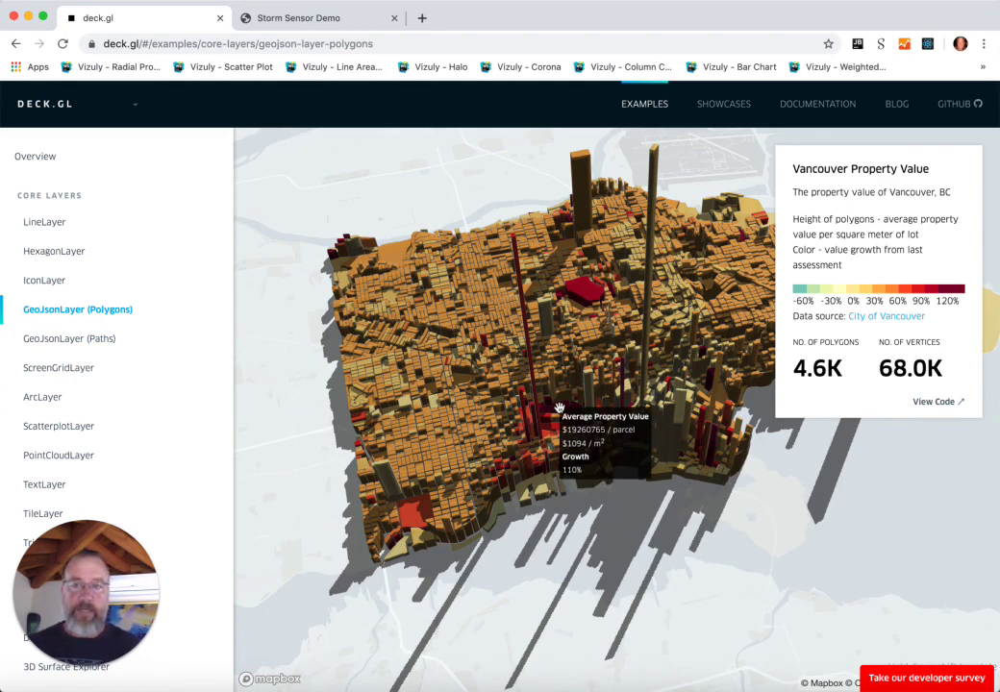
Open the GeoJsonLayer (Paths) Highway Safety in the US example and zoom out, then back in.
{"action": "left_click", "coordinate": [105, 341]}
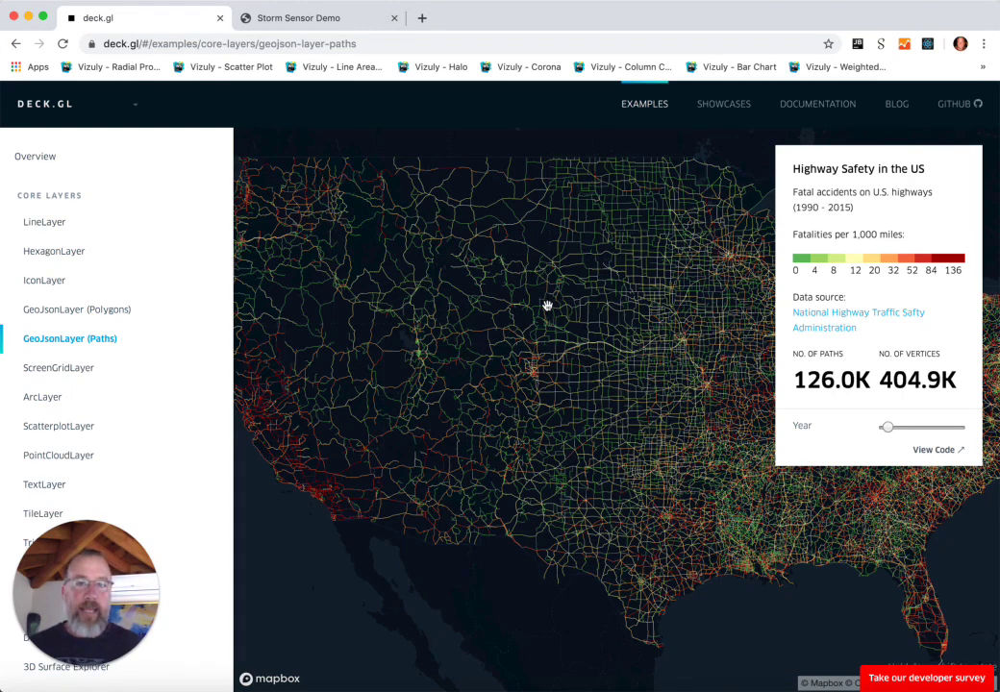
{"action": "mouse_move", "coordinate": [569, 304]}
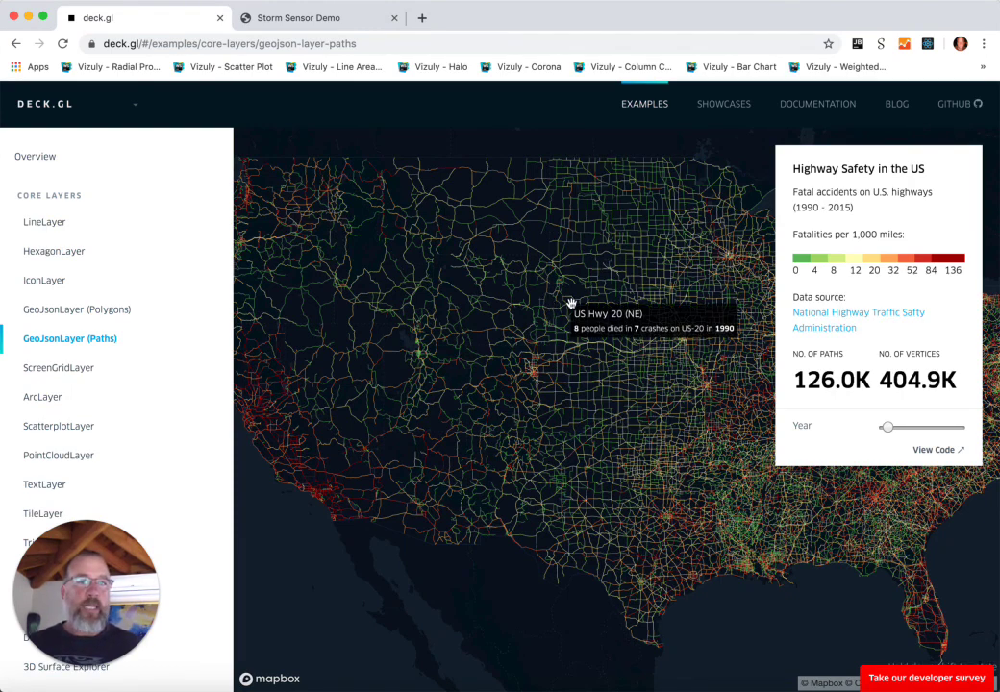
{"action": "mouse_move", "coordinate": [526, 318]}
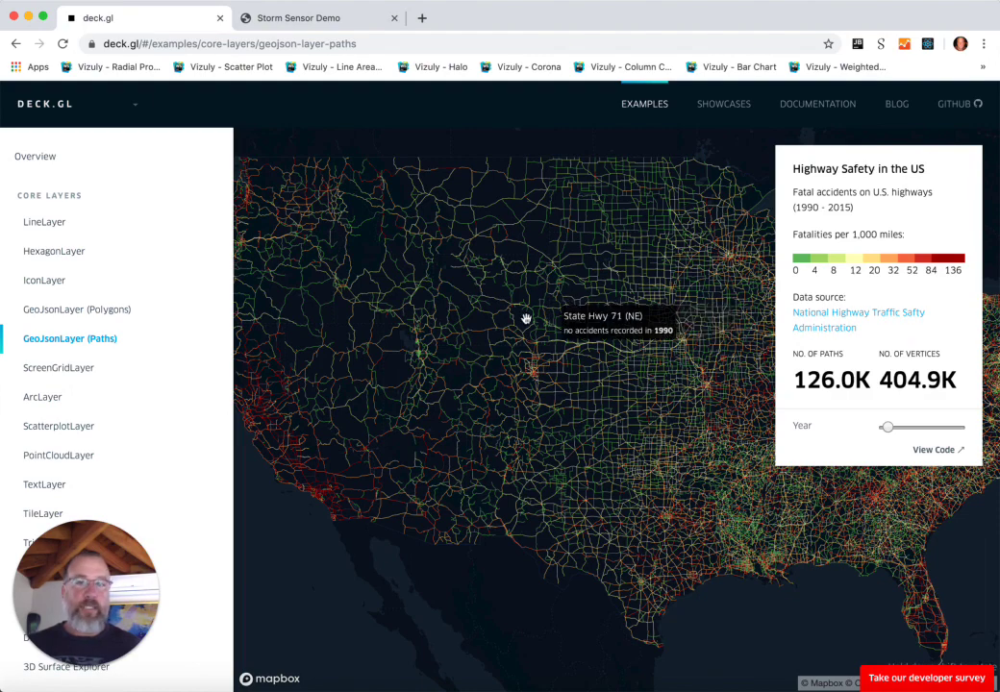
{"action": "scroll", "coordinate": [526, 318], "scroll_direction": "down", "scroll_amount": 5}
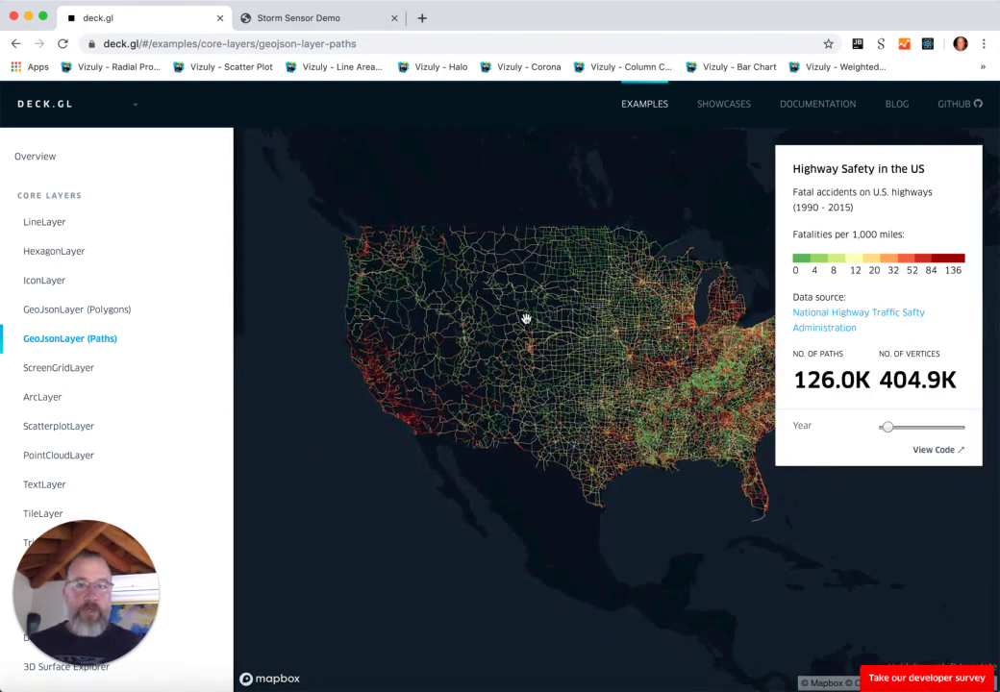
{"action": "scroll", "coordinate": [526, 318], "scroll_direction": "down", "scroll_amount": 2}
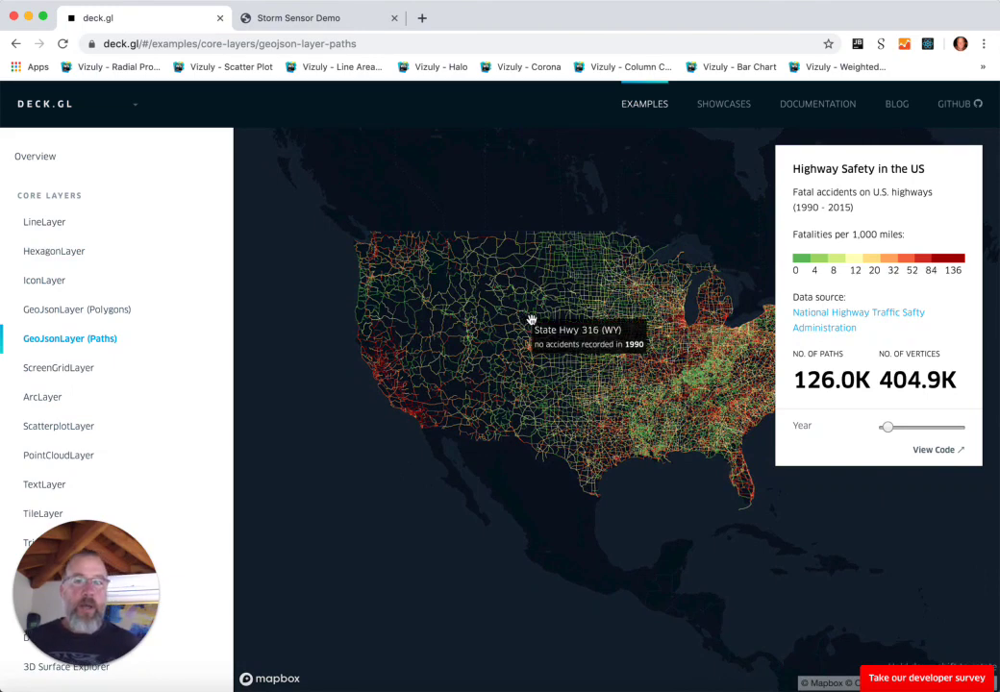
{"action": "scroll", "coordinate": [531, 319], "scroll_direction": "down", "scroll_amount": 3}
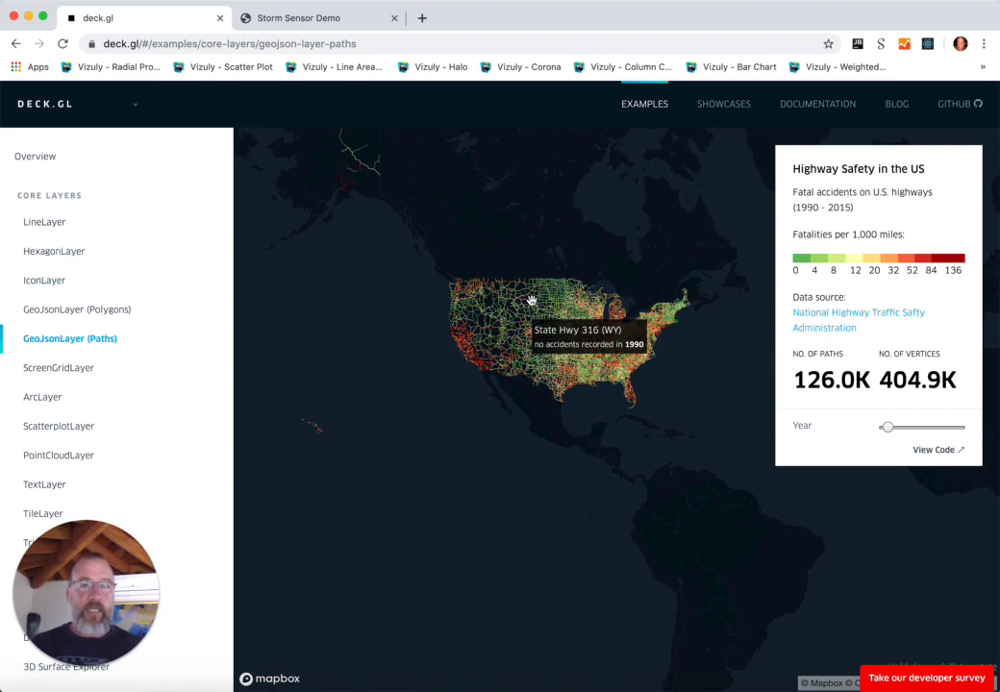
{"action": "scroll", "coordinate": [531, 301], "scroll_direction": "up", "scroll_amount": 5}
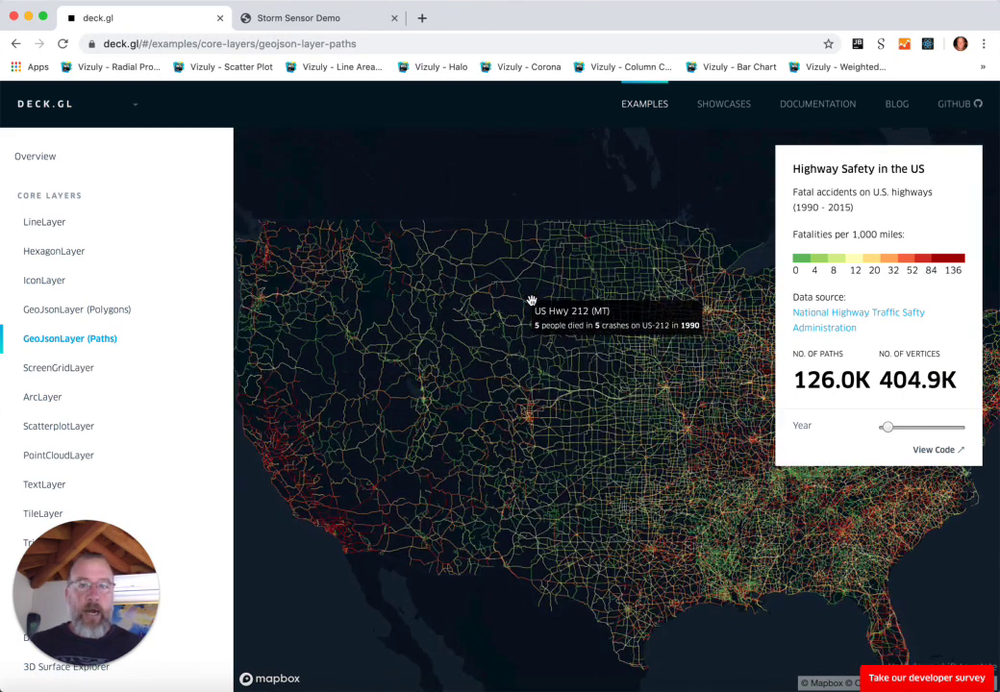
{"action": "scroll", "coordinate": [531, 301], "scroll_direction": "up", "scroll_amount": 3}
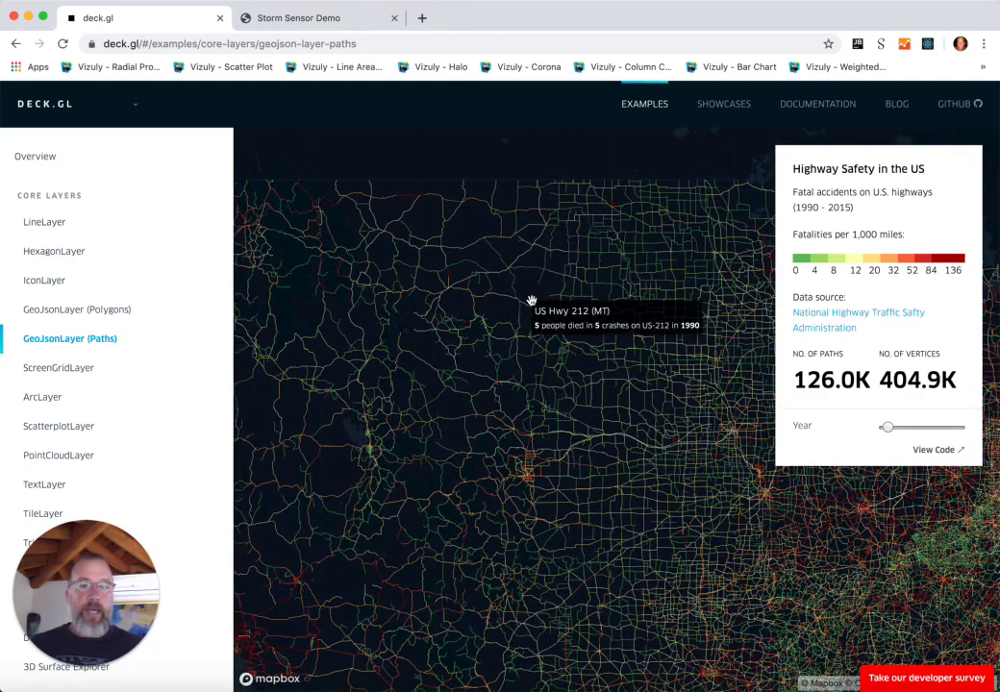
Pan the highway map and zoom around the fatality-coloured highway paths.
{"action": "left_click_drag", "start_coordinate": [621, 453], "coordinate": [537, 352]}
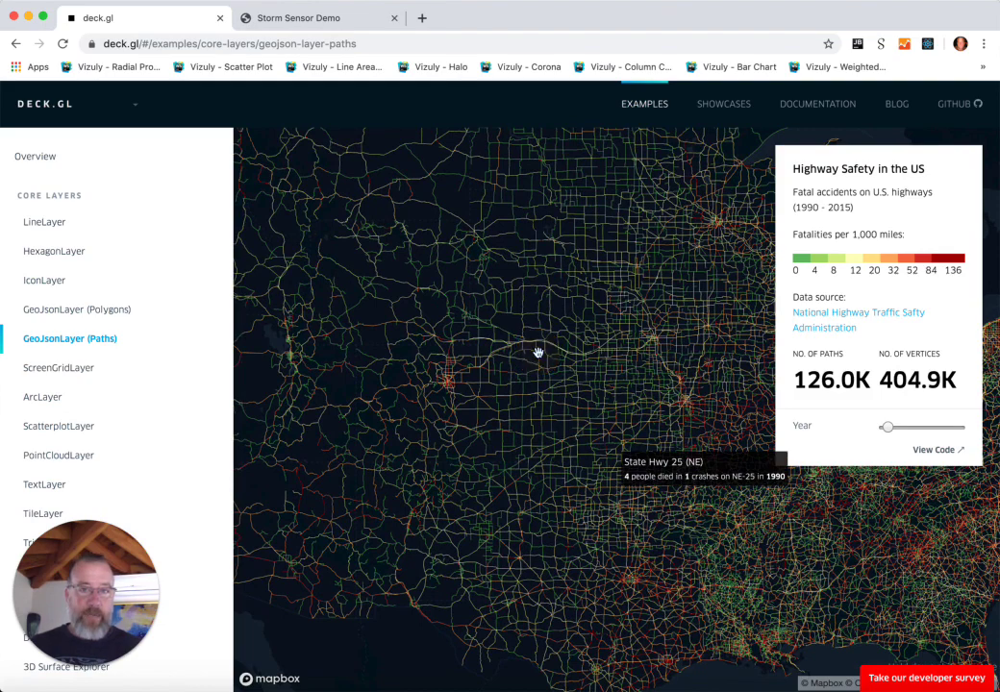
{"action": "scroll", "coordinate": [539, 352], "scroll_direction": "down", "scroll_amount": 2}
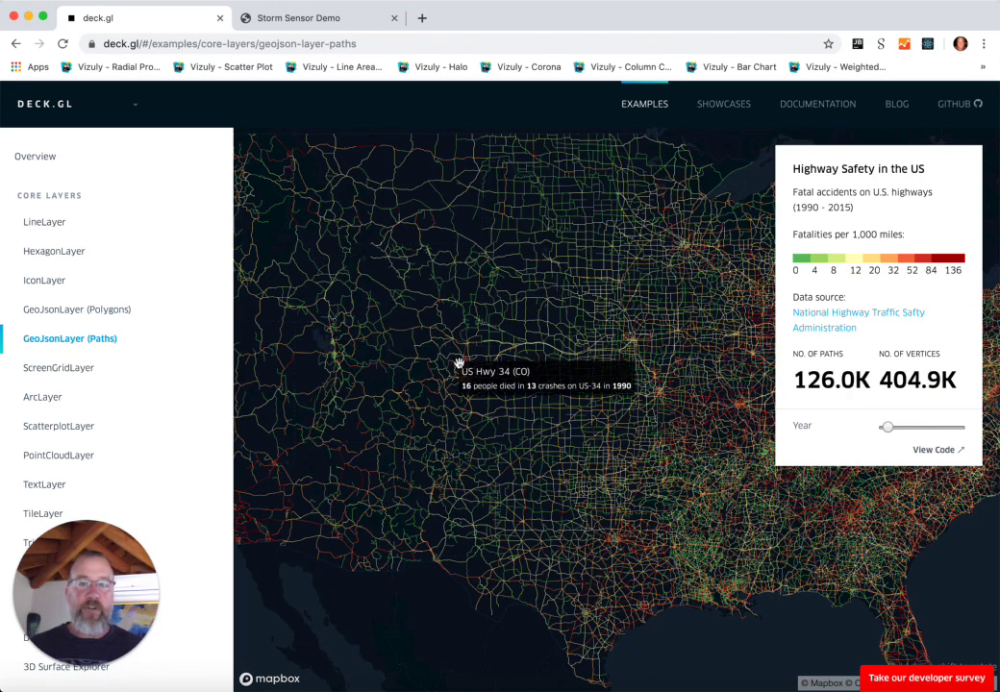
{"action": "scroll", "coordinate": [460, 363], "scroll_direction": "up", "scroll_amount": 5}
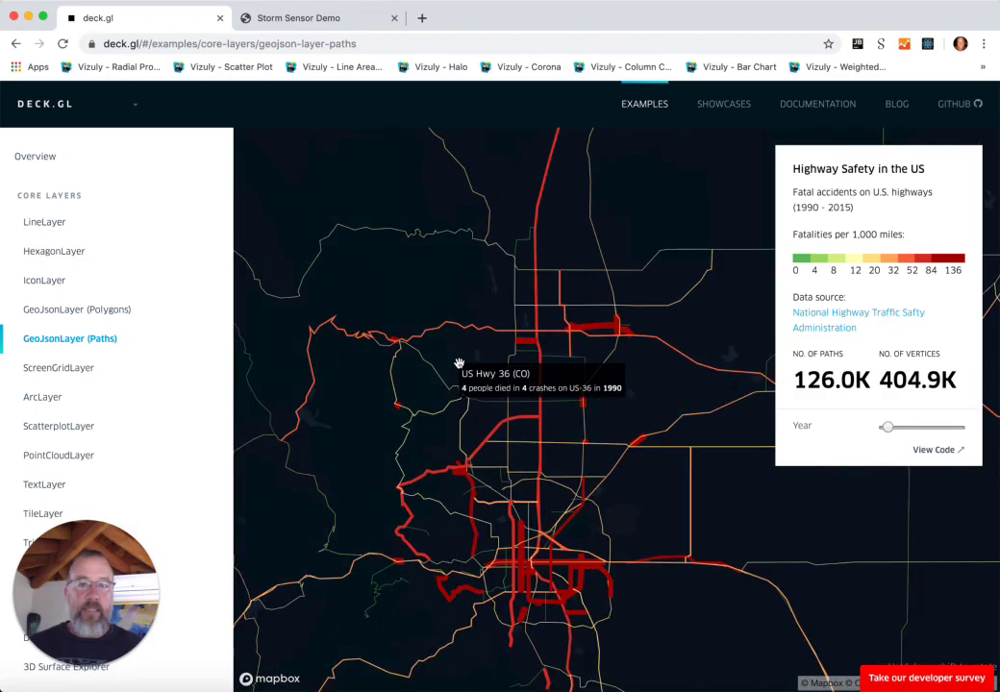
{"action": "scroll", "coordinate": [460, 362], "scroll_direction": "down", "scroll_amount": 2}
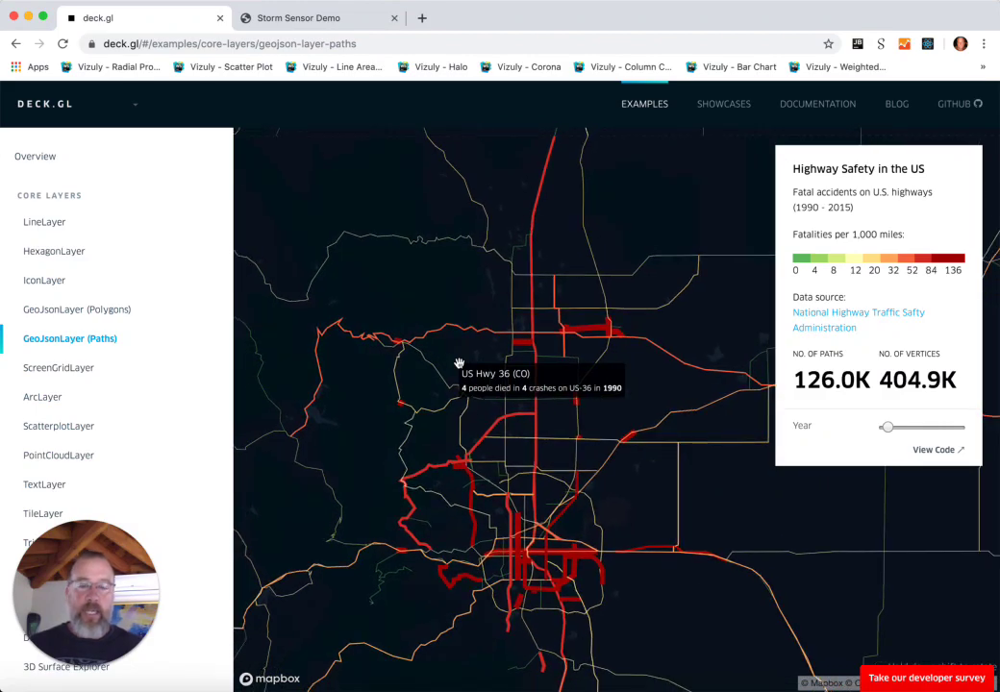
{"action": "scroll", "coordinate": [459, 362], "scroll_direction": "down", "scroll_amount": 5}
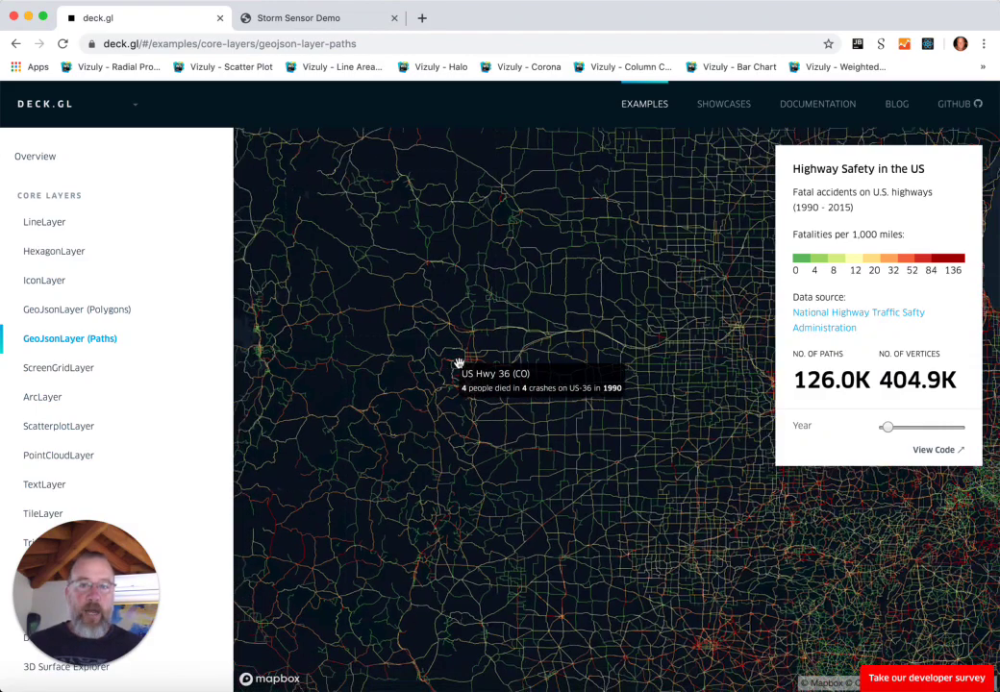
{"action": "scroll", "coordinate": [460, 363], "scroll_direction": "down", "scroll_amount": 4}
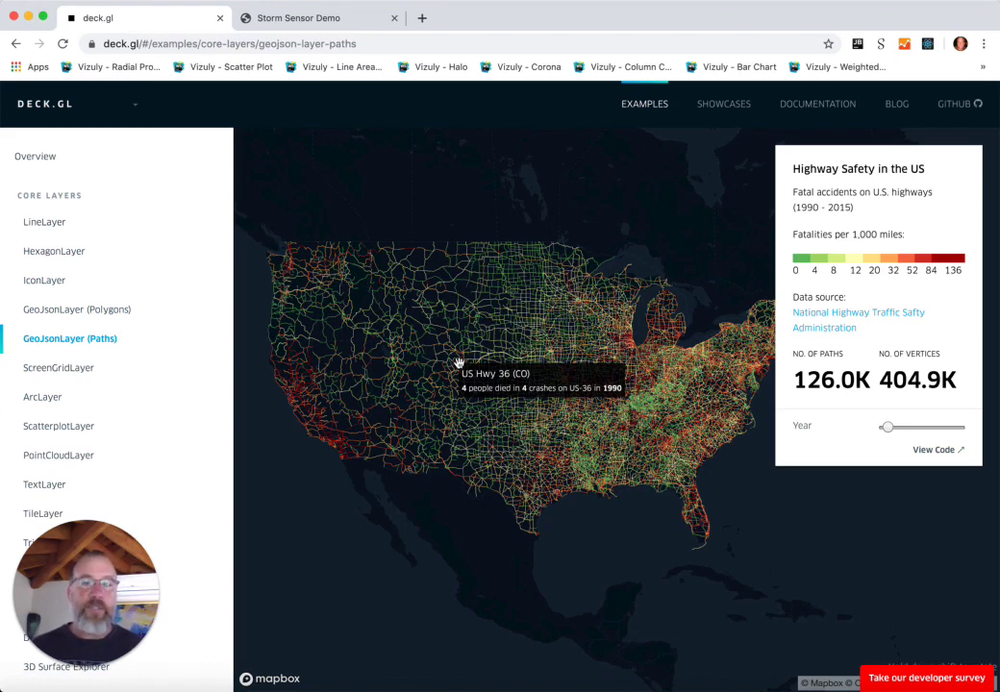
{"action": "scroll", "coordinate": [460, 363], "scroll_direction": "up", "scroll_amount": 3}
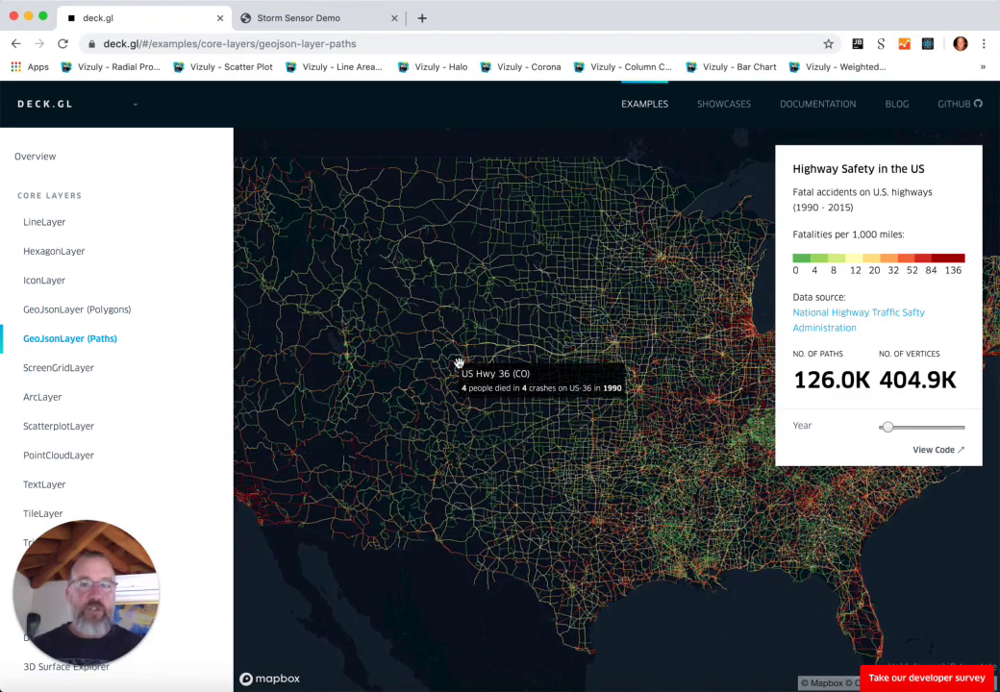
{"action": "scroll", "coordinate": [459, 362], "scroll_direction": "down", "scroll_amount": 3}
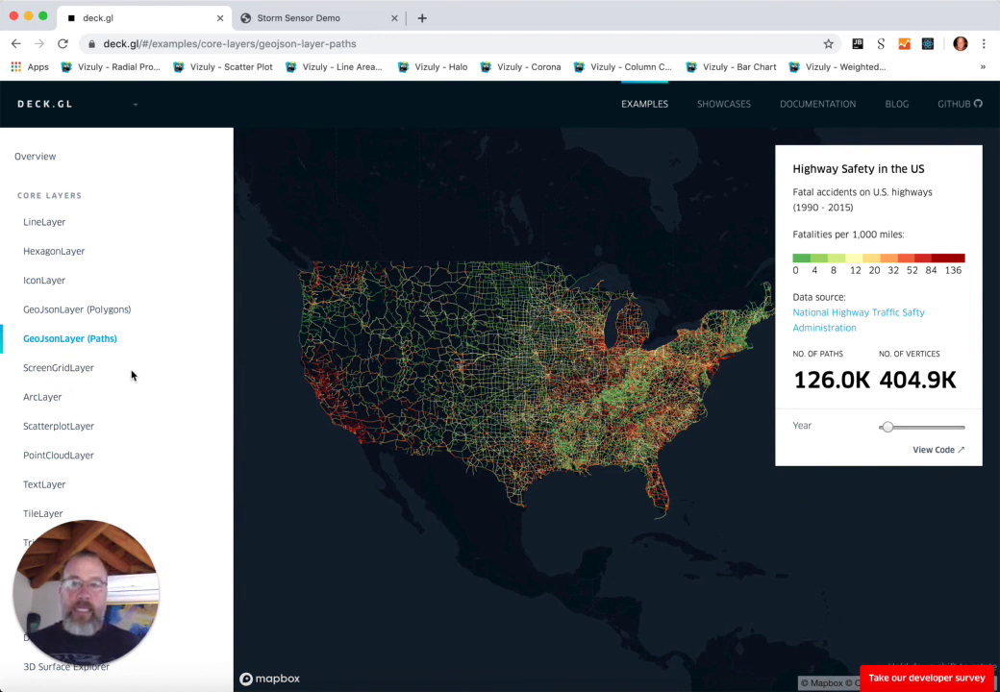
{"action": "scroll", "coordinate": [131, 375], "scroll_direction": "down", "scroll_amount": 1}
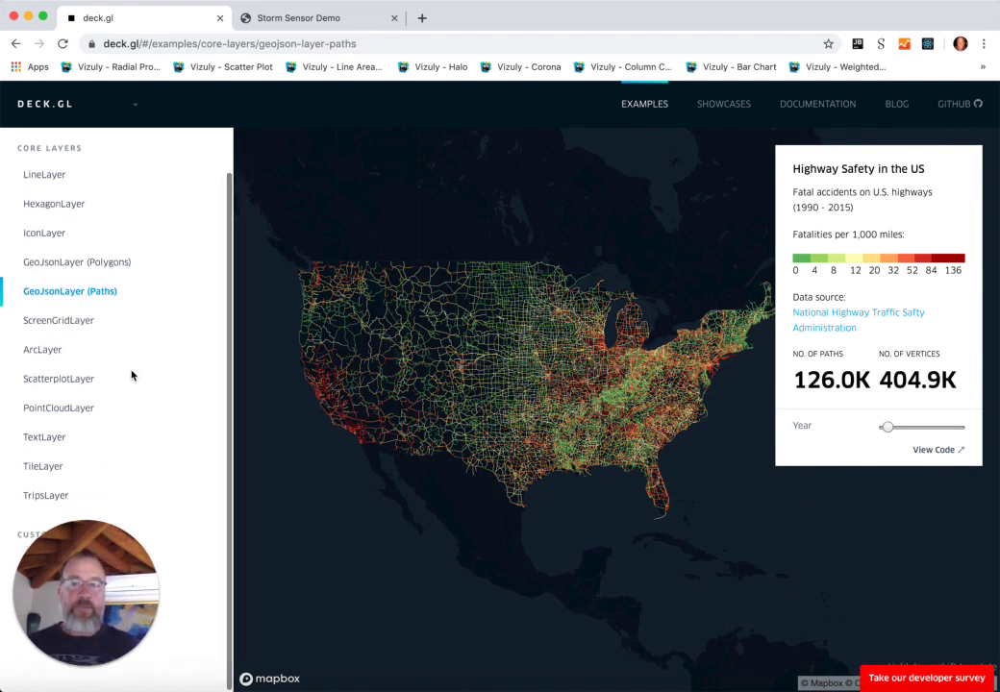
Open the PointCloudLayer 3D Indoor Scan and tilt and rotate the 808.0K-point building.
{"action": "left_click", "coordinate": [69, 413]}
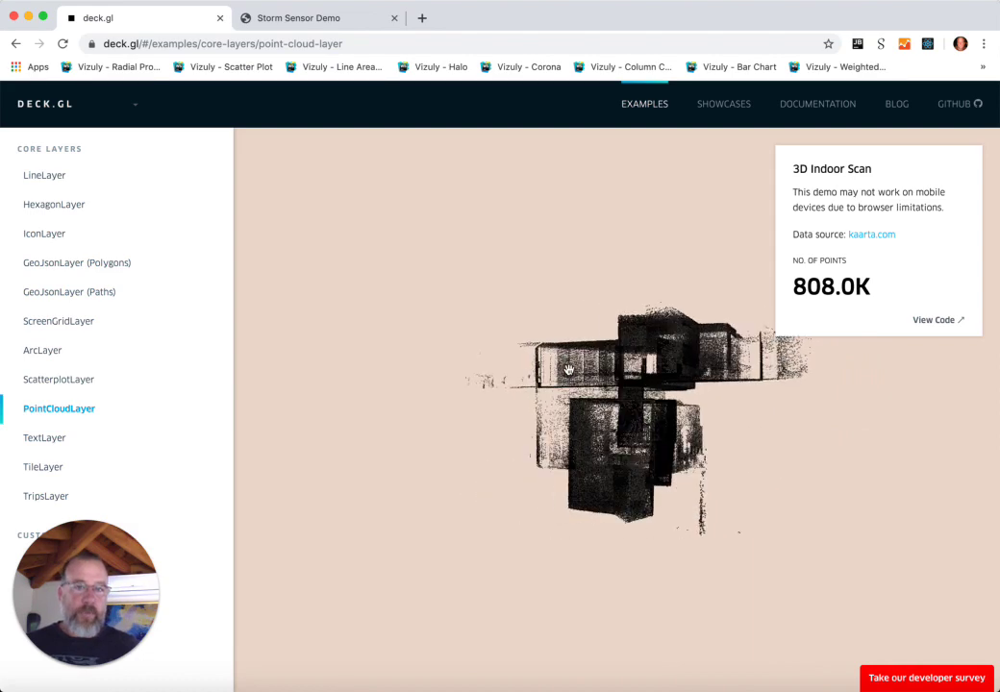
{"action": "left_click_drag", "start_coordinate": [569, 369], "coordinate": [485, 349]}
{"action": "left_click_drag", "start_coordinate": [609, 405], "coordinate": [877, 479]}
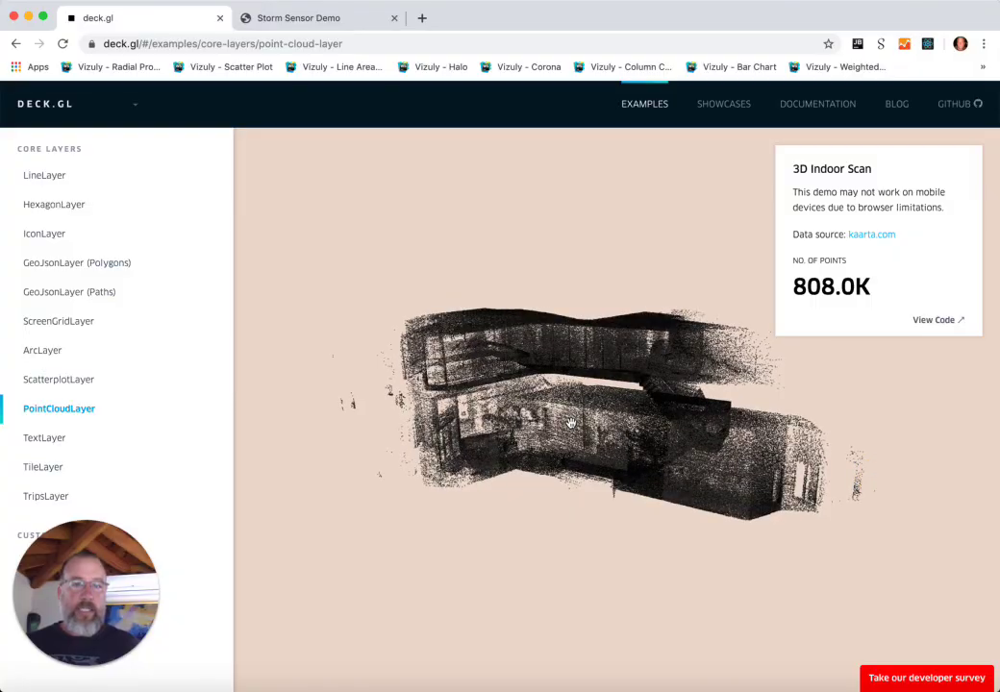
{"action": "scroll", "coordinate": [571, 423], "scroll_direction": "up", "scroll_amount": 10}
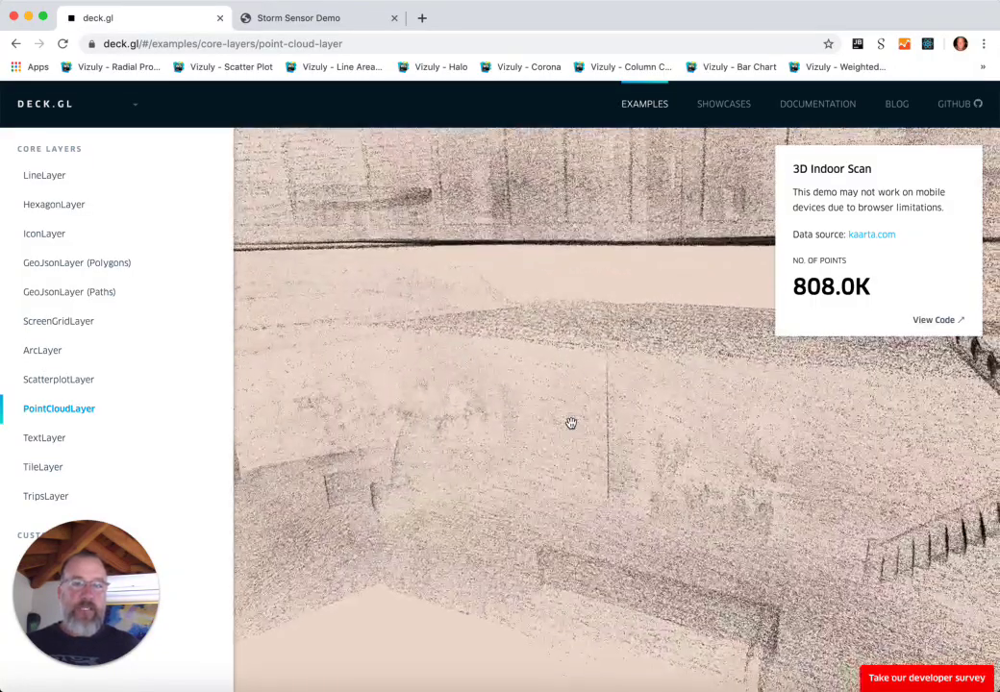
{"action": "scroll", "coordinate": [571, 424], "scroll_direction": "down", "scroll_amount": 10}
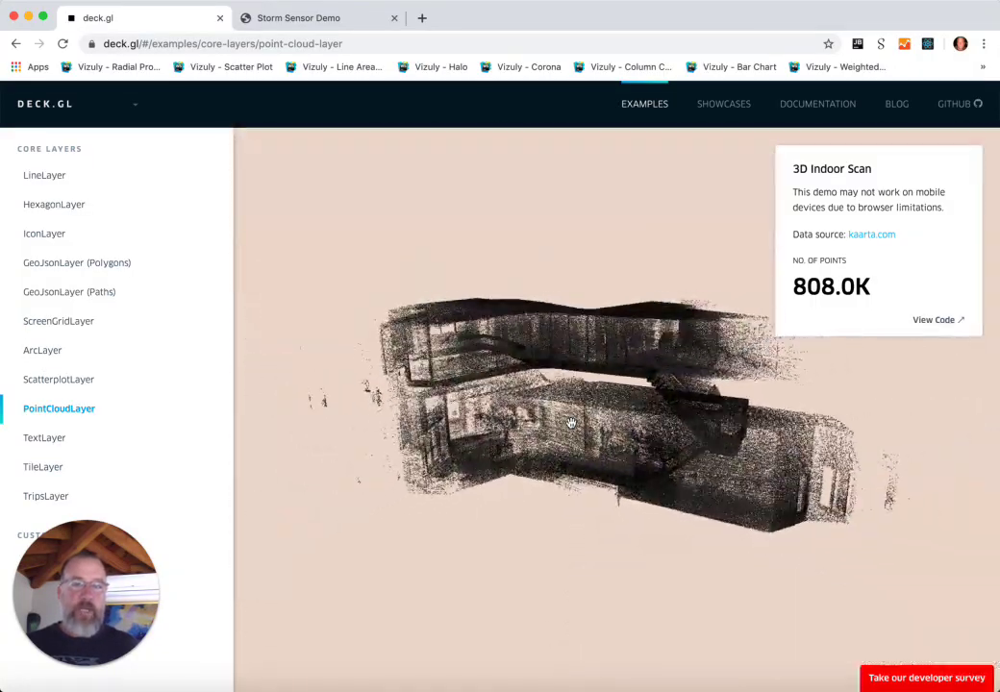
Orbit around the two-floor scan and turn it to a side-on view.
{"action": "left_click_drag", "start_coordinate": [557, 533], "coordinate": [492, 539]}
{"action": "scroll", "coordinate": [608, 458], "scroll_direction": "up", "scroll_amount": 10}
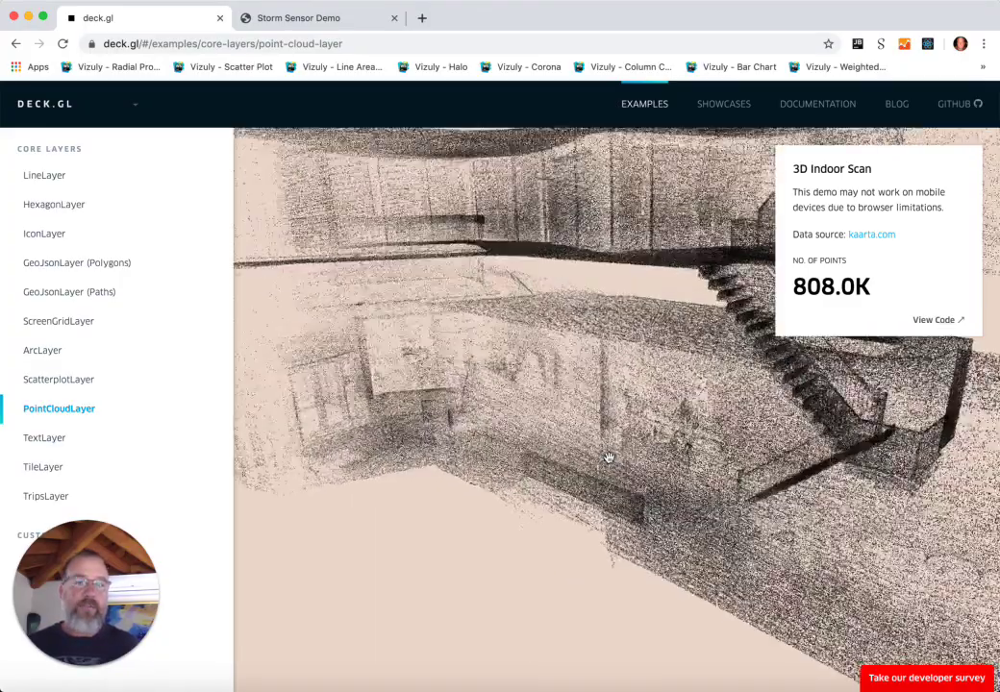
{"action": "scroll", "coordinate": [608, 457], "scroll_direction": "down", "scroll_amount": 8}
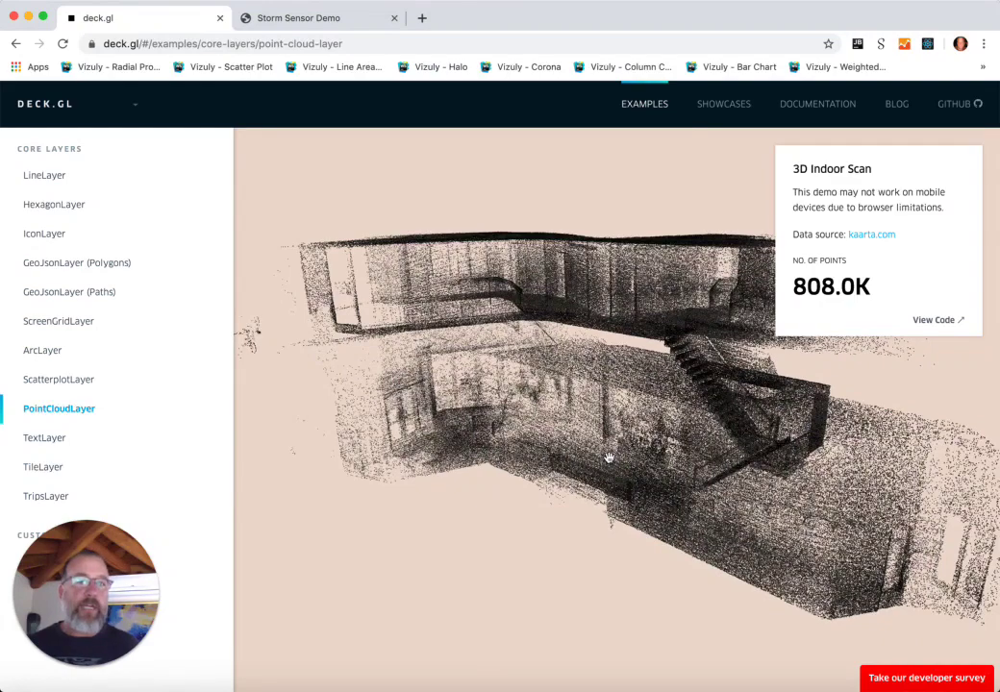
{"action": "left_click_drag", "start_coordinate": [608, 457], "coordinate": [364, 374]}
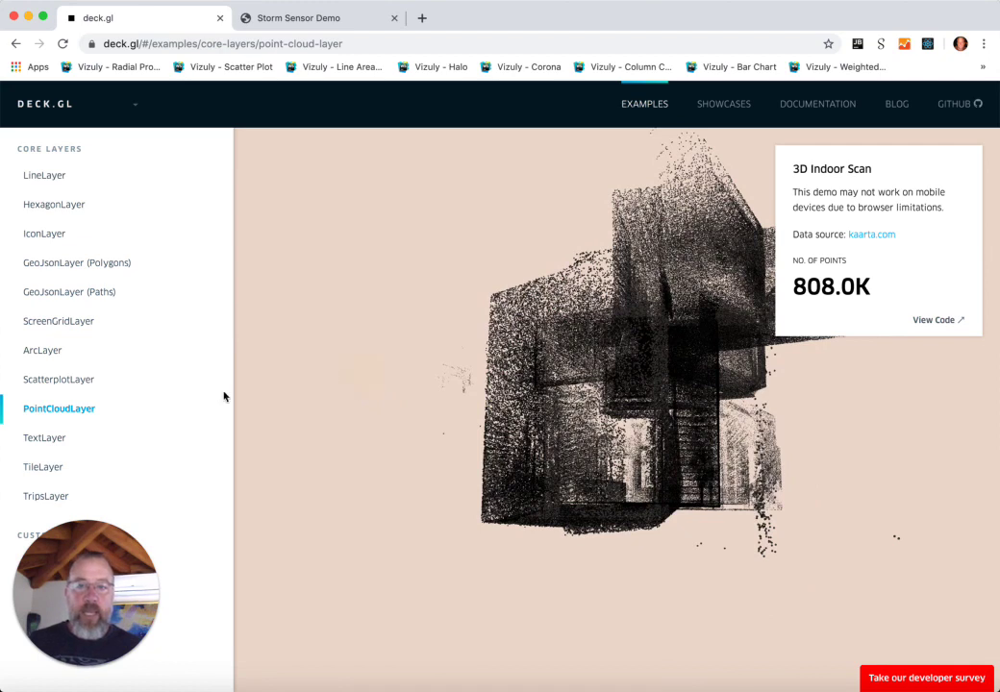
Open the TripsLayer Yellow Cab vs. Green Cab example and zoom into Manhattan.
{"action": "left_click", "coordinate": [54, 495]}
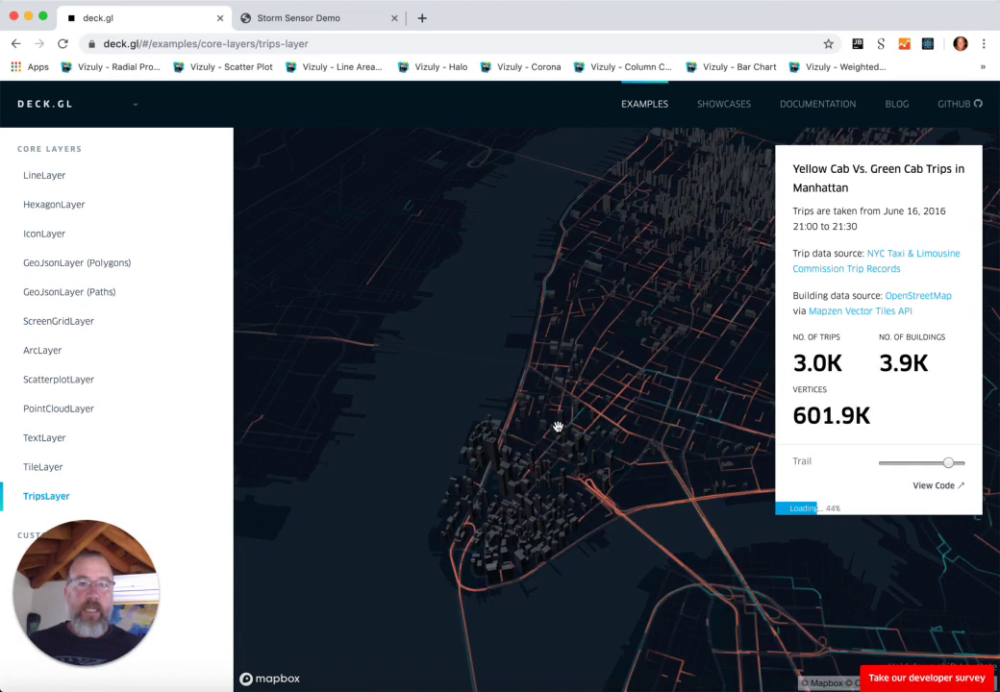
{"action": "scroll", "coordinate": [558, 427], "scroll_direction": "up", "scroll_amount": 3}
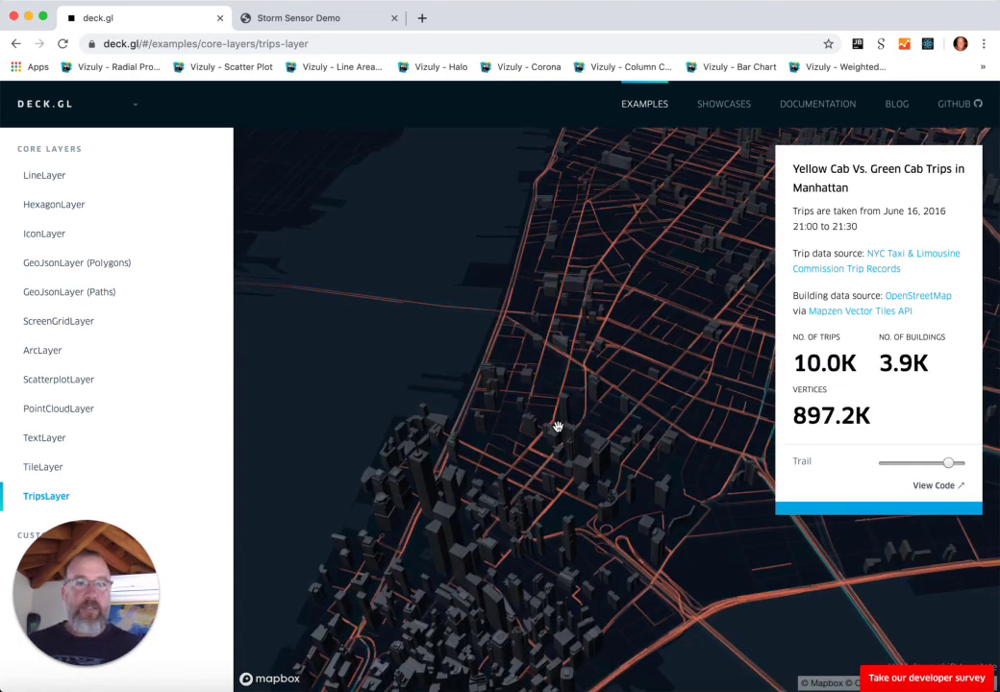
{"action": "scroll", "coordinate": [558, 427], "scroll_direction": "up", "scroll_amount": 5}
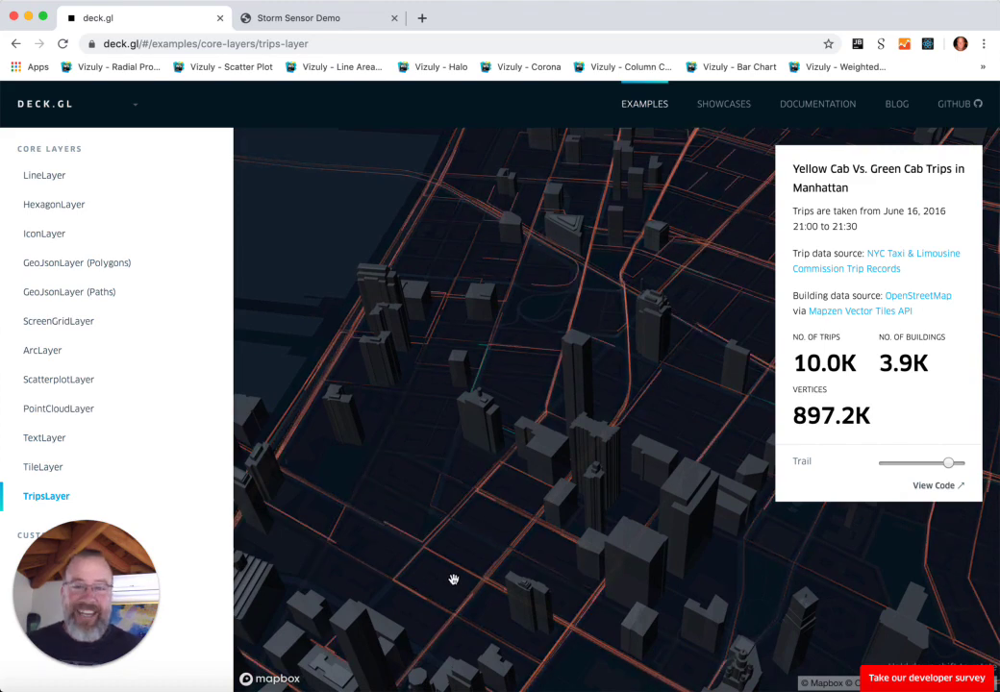
{"action": "left_click", "coordinate": [532, 442]}
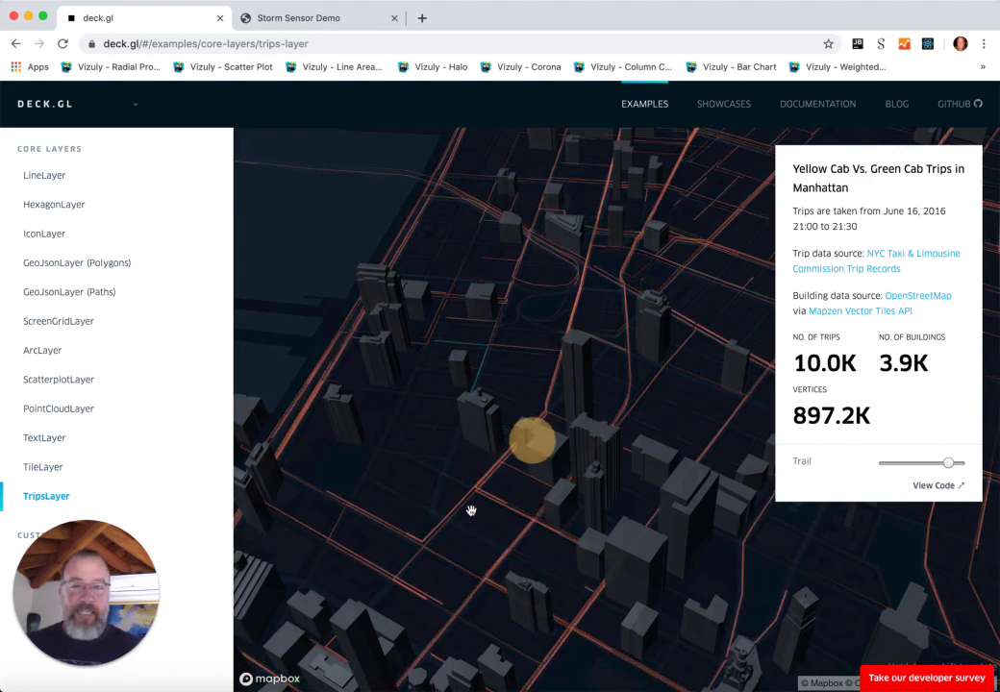
{"action": "scroll", "coordinate": [471, 510], "scroll_direction": "up", "scroll_amount": 3}
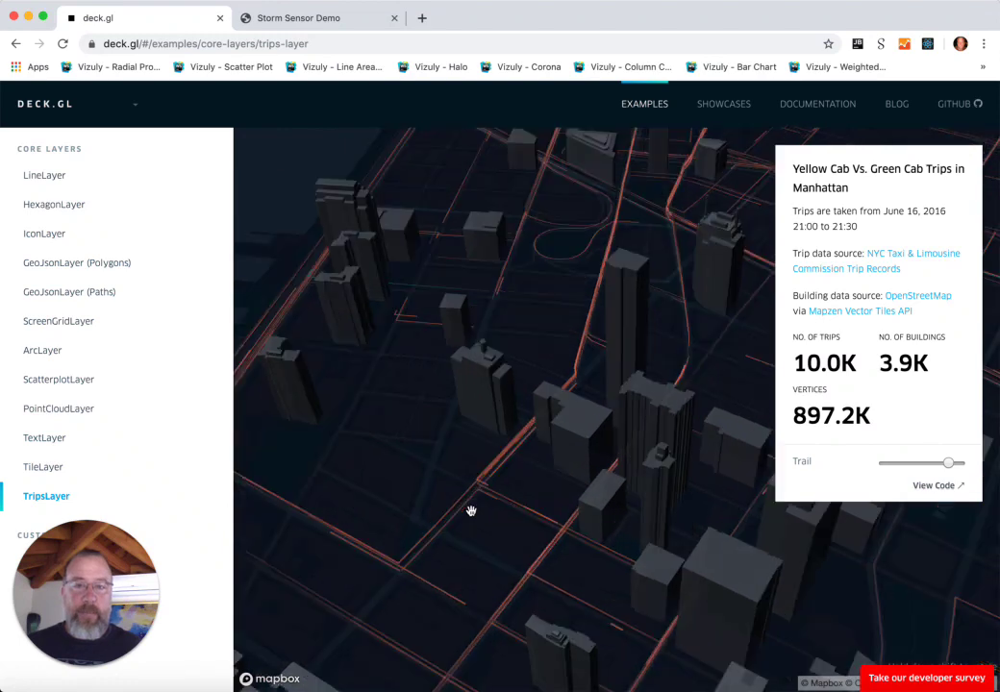
{"action": "scroll", "coordinate": [471, 510], "scroll_direction": "up", "scroll_amount": 2}
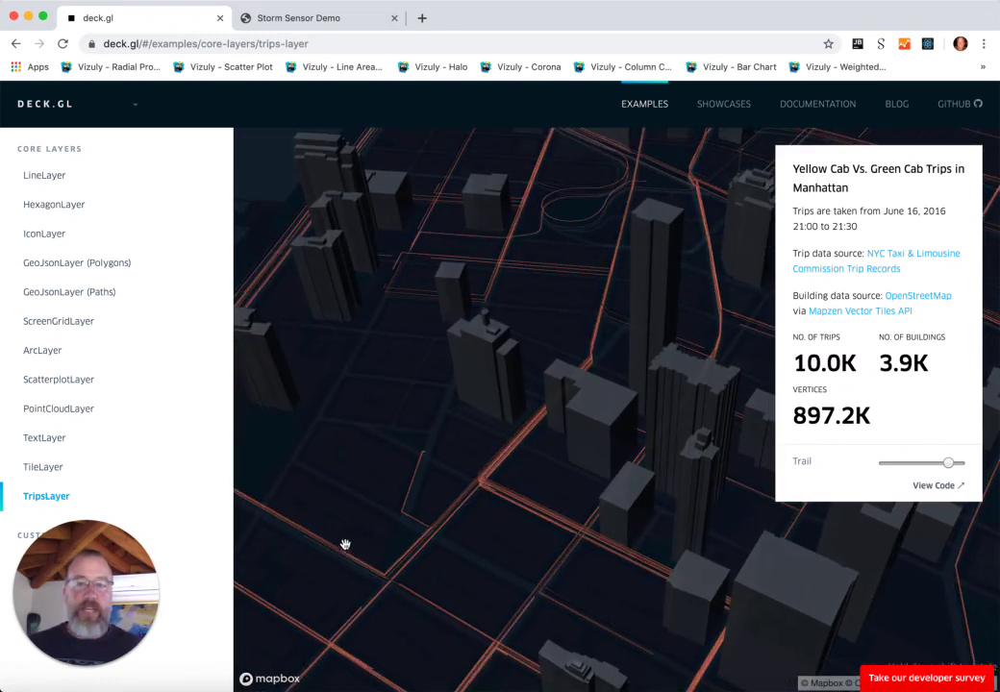
Zoom back out and pan the Manhattan trips map up and left.
{"action": "scroll", "coordinate": [534, 503], "scroll_direction": "down", "scroll_amount": 3}
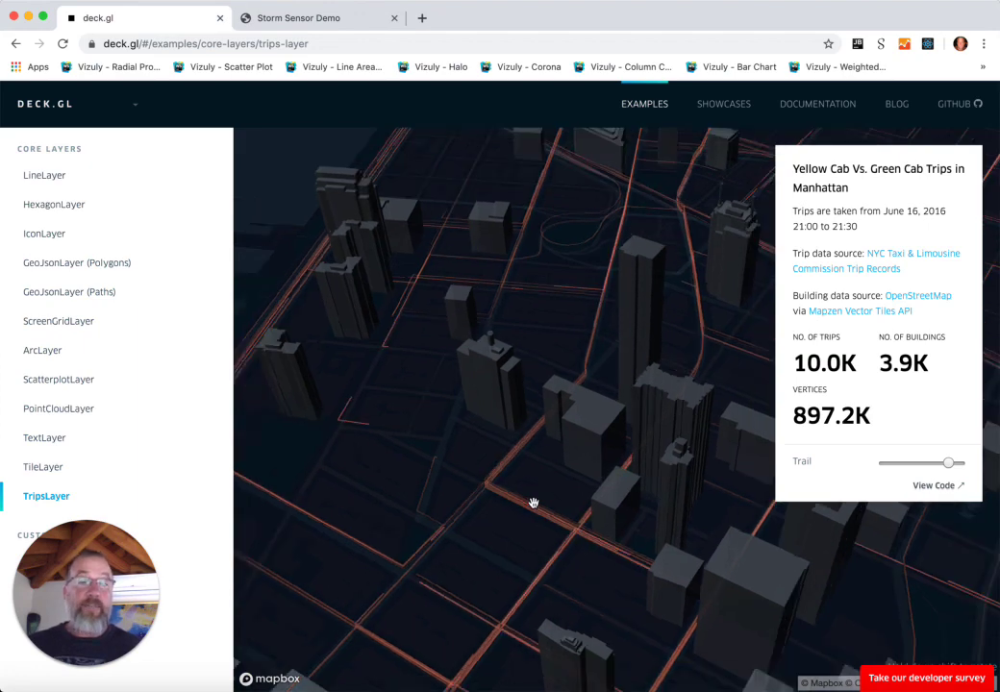
{"action": "scroll", "coordinate": [534, 503], "scroll_direction": "down", "scroll_amount": 3}
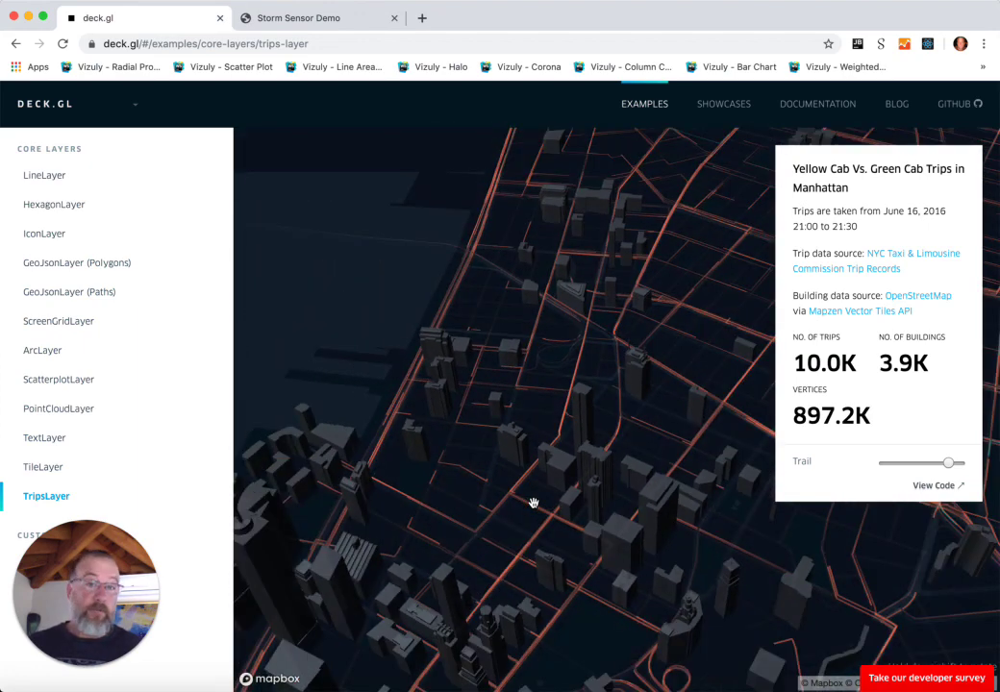
{"action": "scroll", "coordinate": [534, 502], "scroll_direction": "down", "scroll_amount": 4}
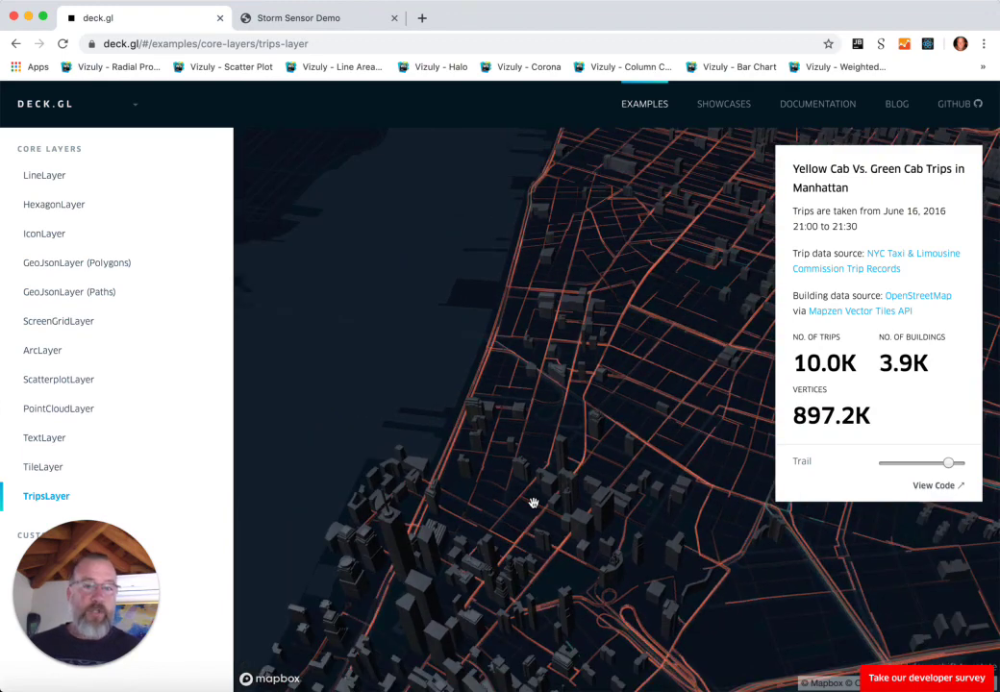
{"action": "scroll", "coordinate": [534, 504], "scroll_direction": "down", "scroll_amount": 4}
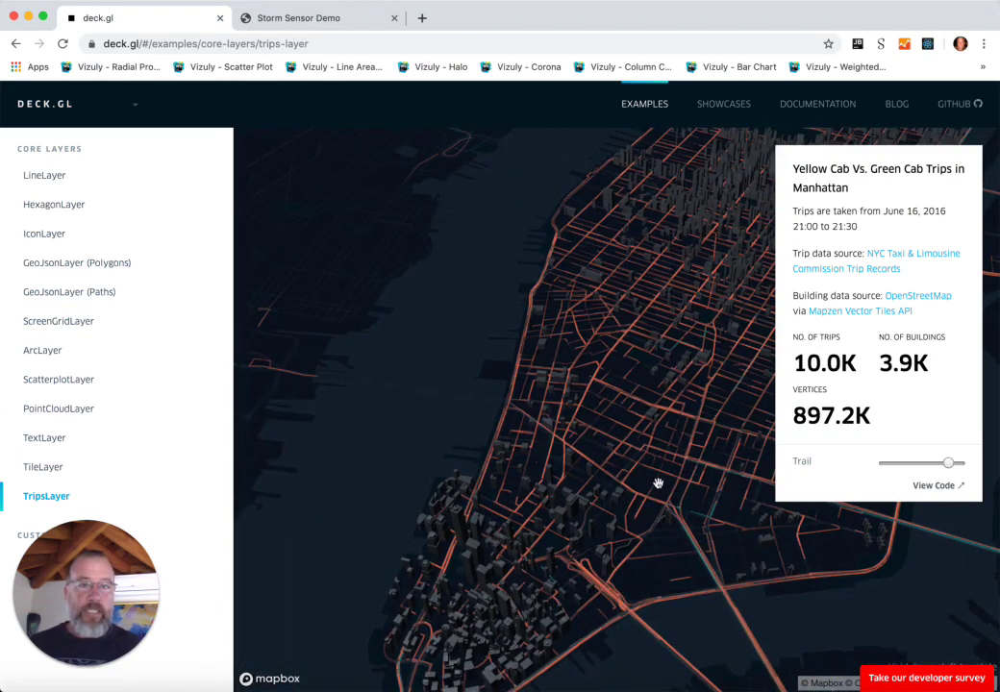
{"action": "left_click_drag", "start_coordinate": [643, 481], "coordinate": [507, 432]}
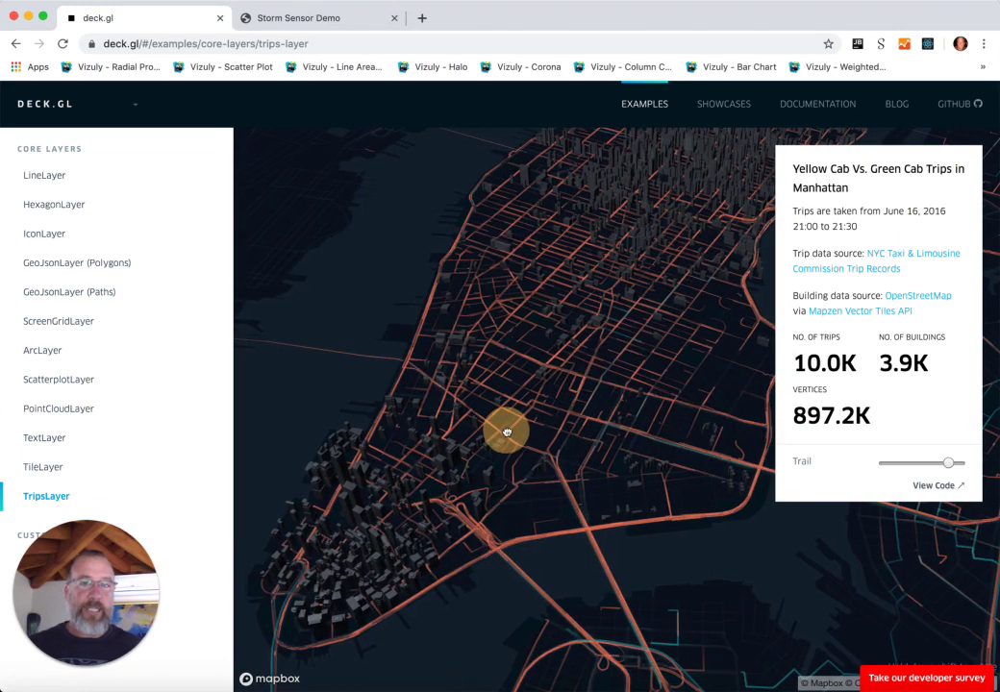
Switch to the Storm Sensor Demo tab and zoom out on the harbor's CSO sensor columns.
{"action": "left_click", "coordinate": [298, 19]}
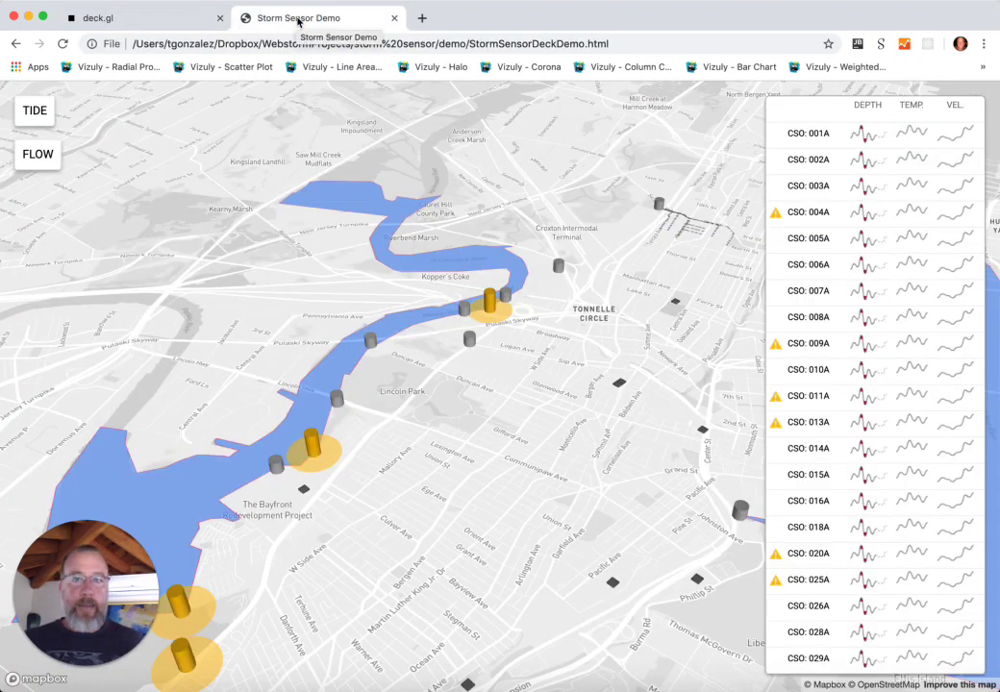
{"action": "scroll", "coordinate": [291, 228], "scroll_direction": "down", "scroll_amount": 5}
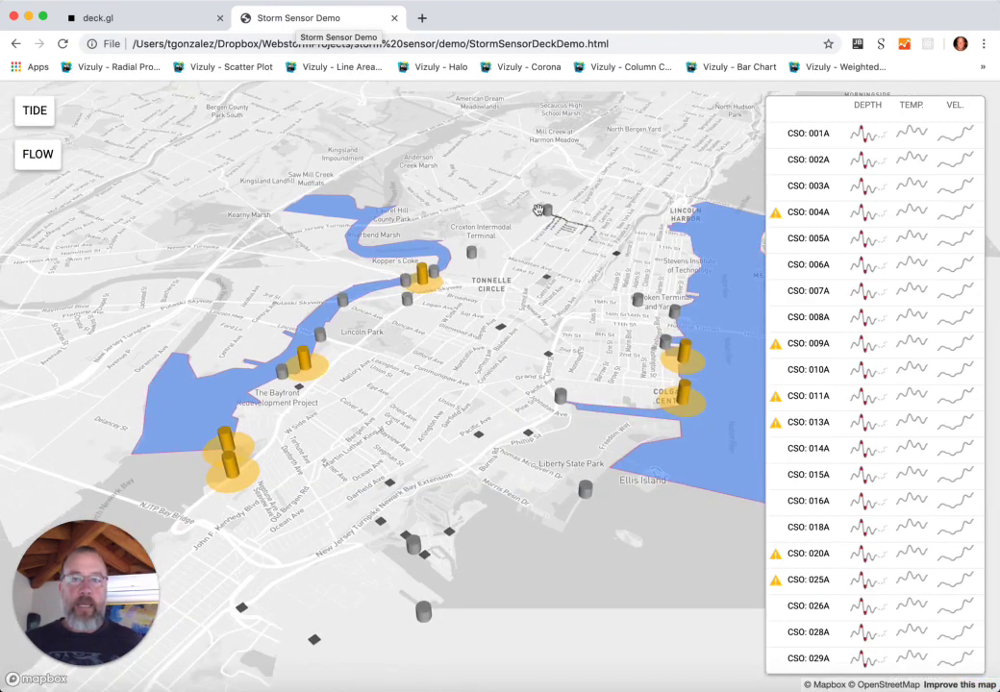
{"action": "scroll", "coordinate": [537, 210], "scroll_direction": "down", "scroll_amount": 2}
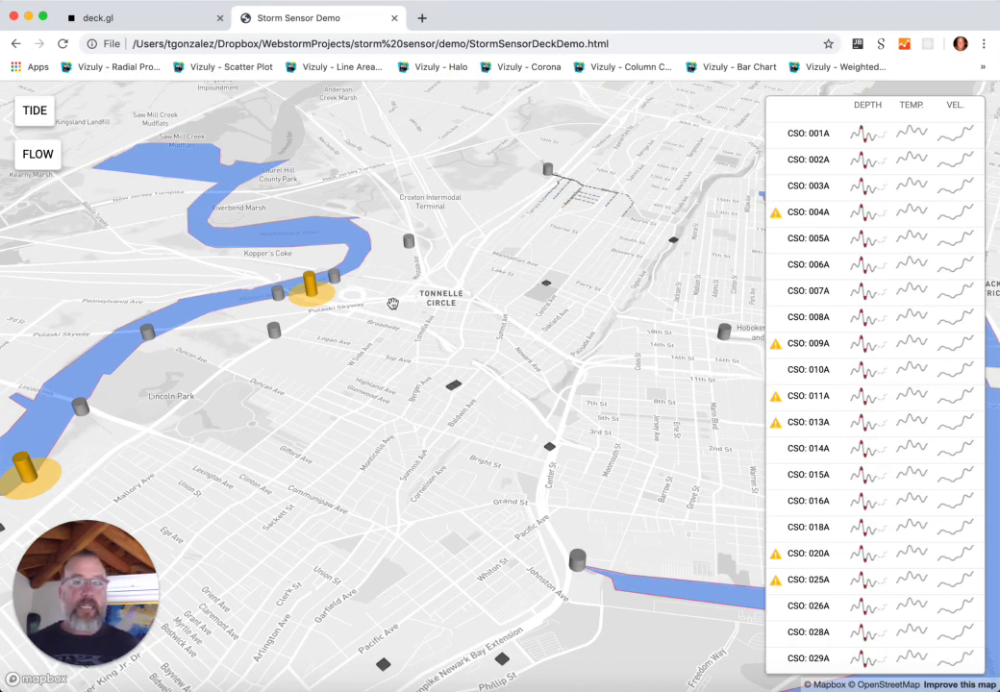
{"action": "scroll", "coordinate": [392, 306], "scroll_direction": "down", "scroll_amount": 2}
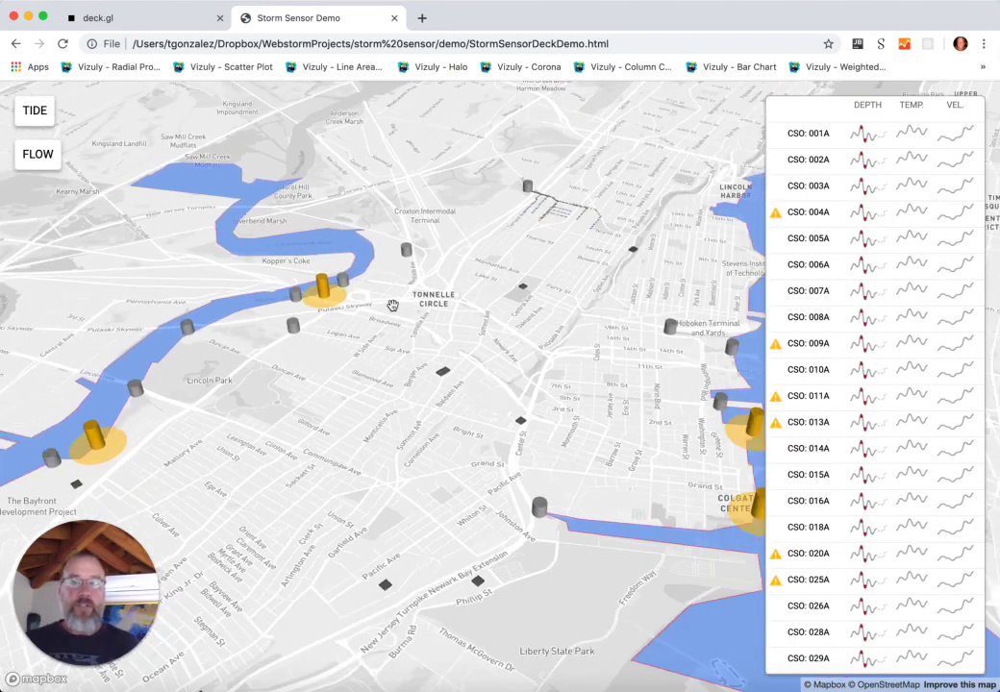
{"action": "scroll", "coordinate": [393, 306], "scroll_direction": "up", "scroll_amount": 1}
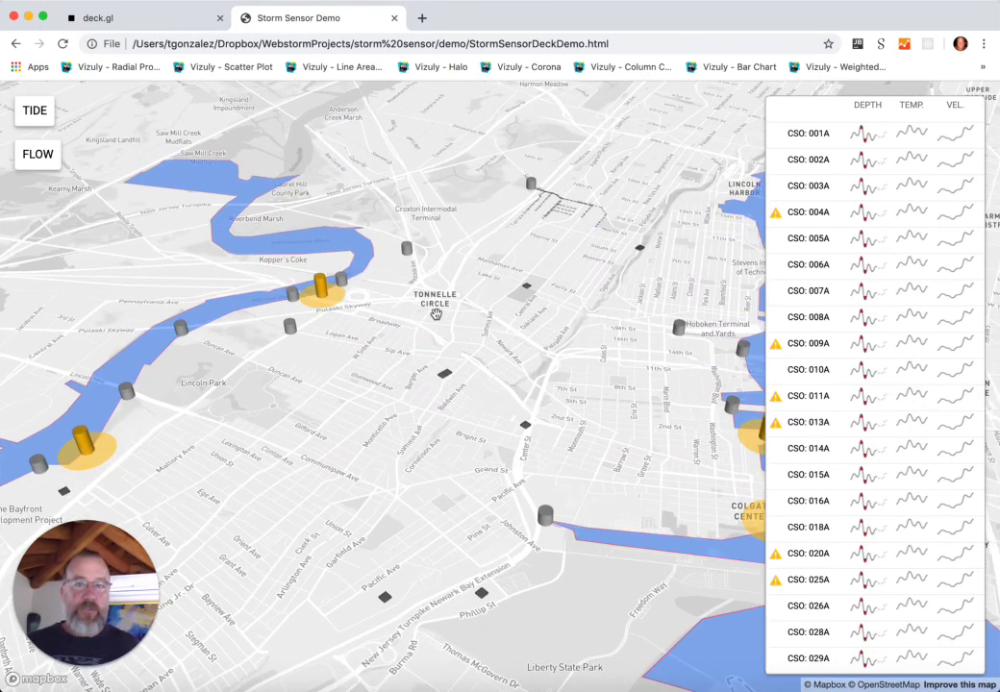
{"action": "scroll", "coordinate": [436, 315], "scroll_direction": "down", "scroll_amount": 3}
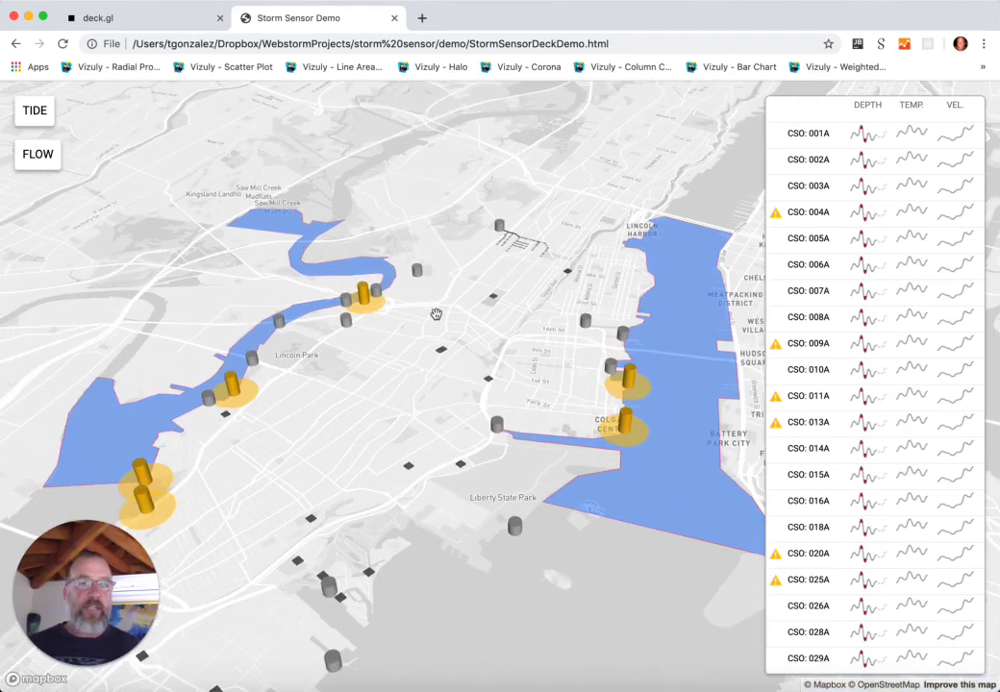
{"action": "scroll", "coordinate": [436, 314], "scroll_direction": "up", "scroll_amount": 1}
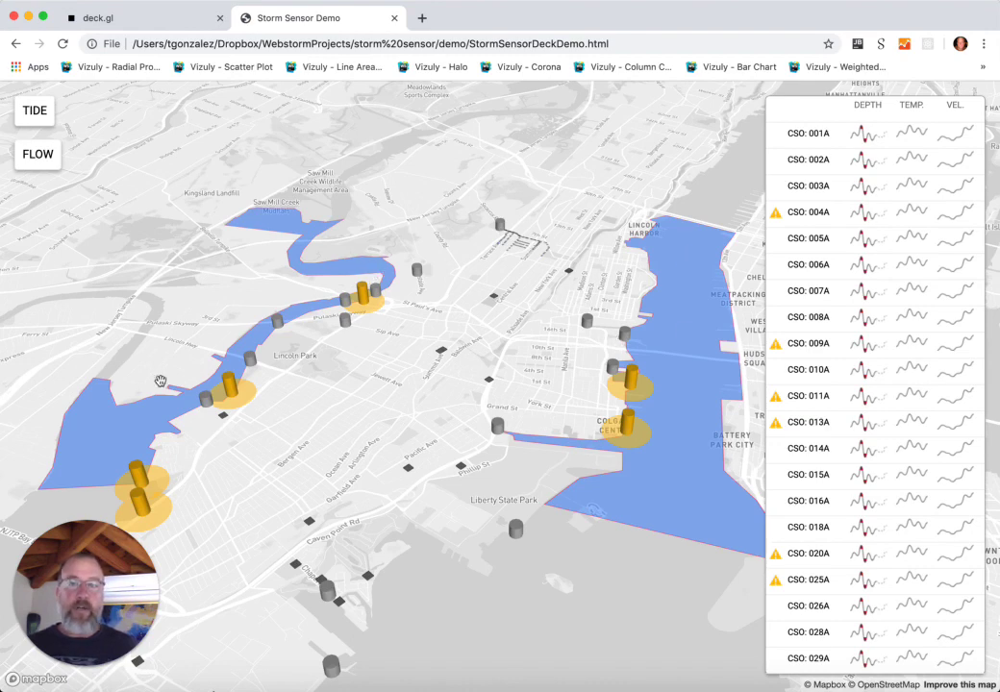
{"action": "left_click", "coordinate": [40, 165]}
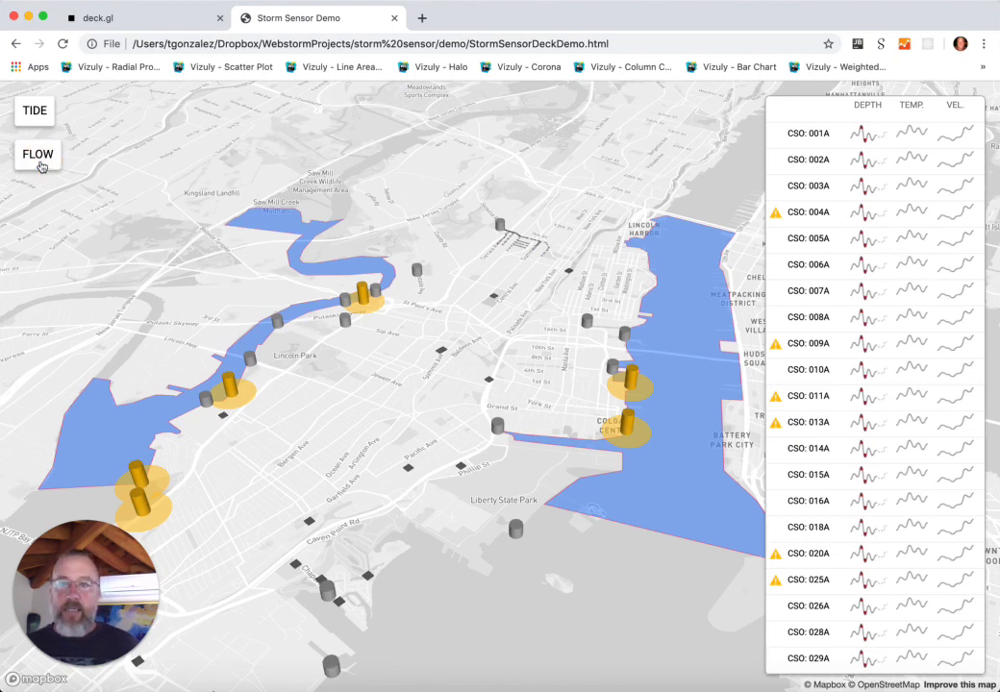
{"action": "left_click", "coordinate": [40, 165]}
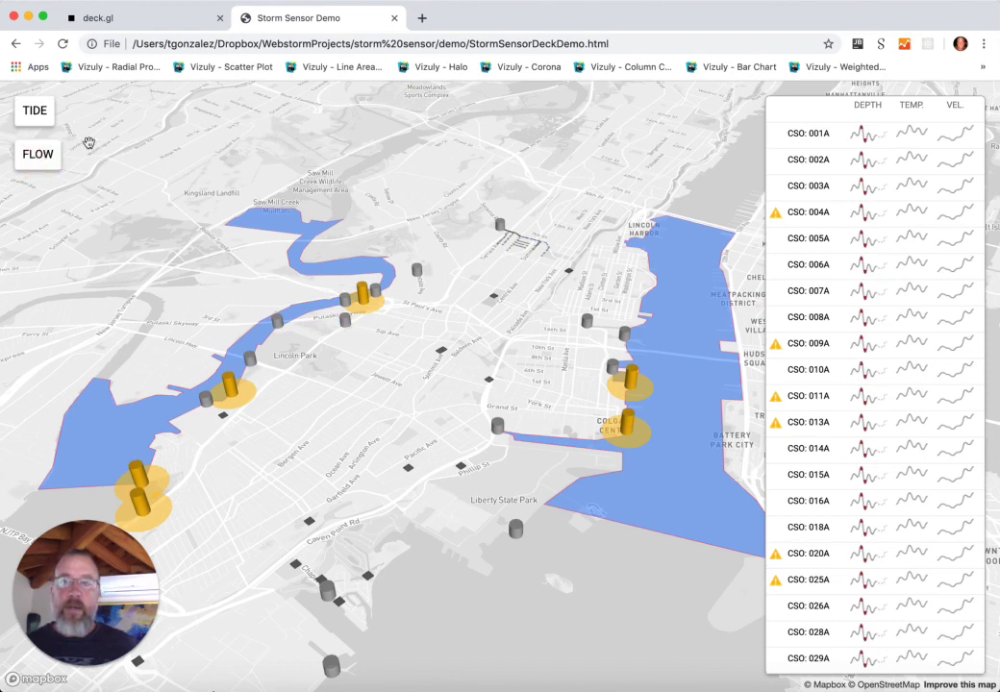
{"action": "left_click", "coordinate": [45, 120]}
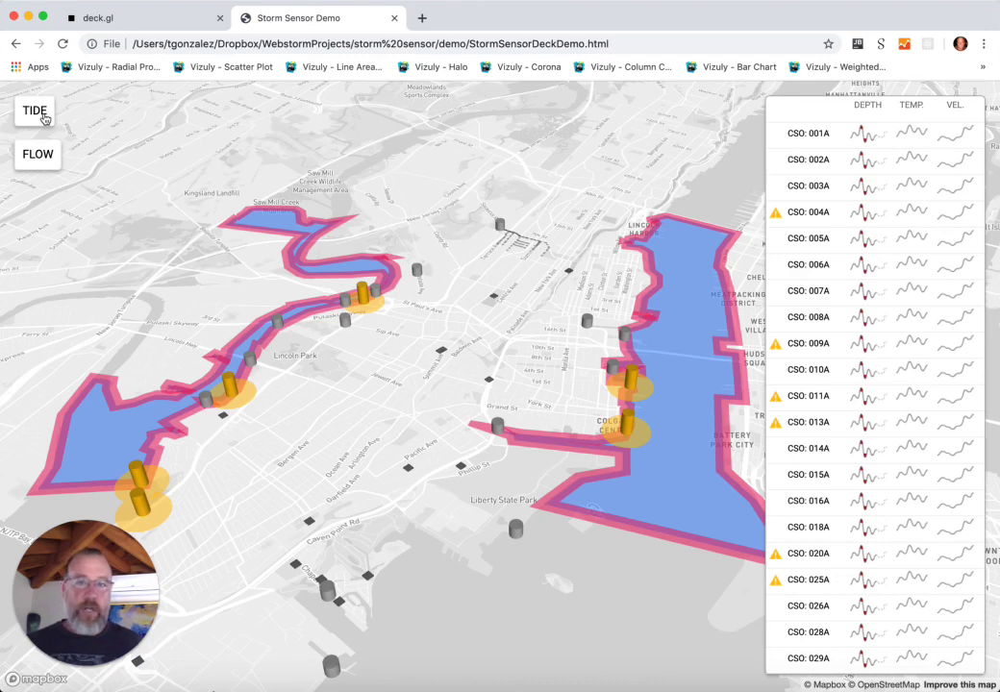
{"action": "left_click", "coordinate": [44, 116]}
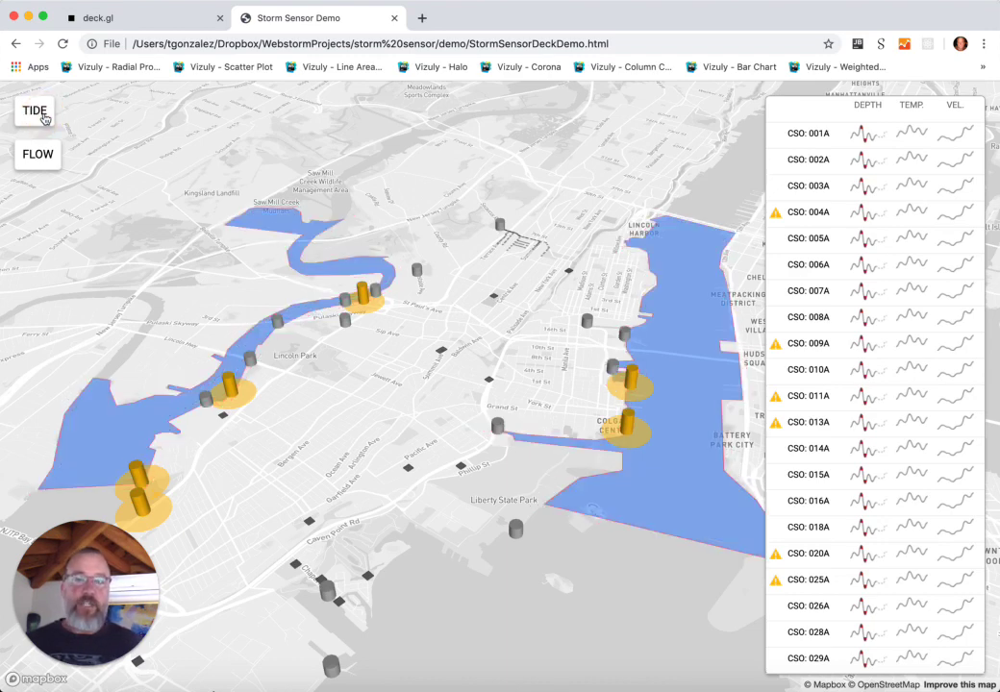
{"action": "left_click", "coordinate": [44, 116]}
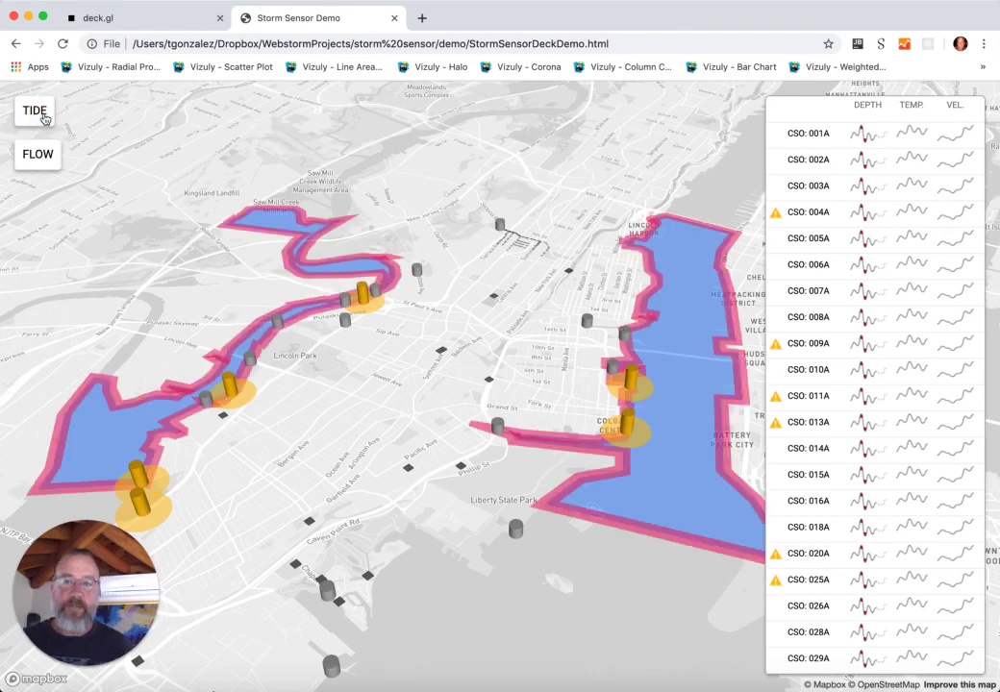
{"action": "left_click", "coordinate": [43, 116]}
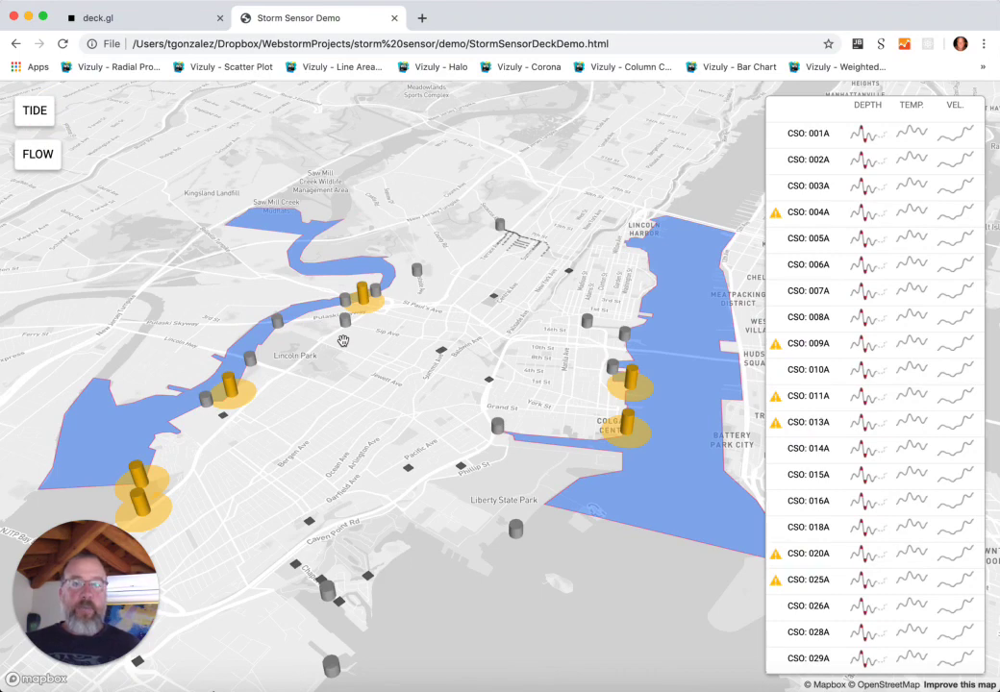
Adjust the zoom near Tonnelle Circle, then open and close sensor 005A's readings card.
{"action": "scroll", "coordinate": [343, 342], "scroll_direction": "up", "scroll_amount": 5}
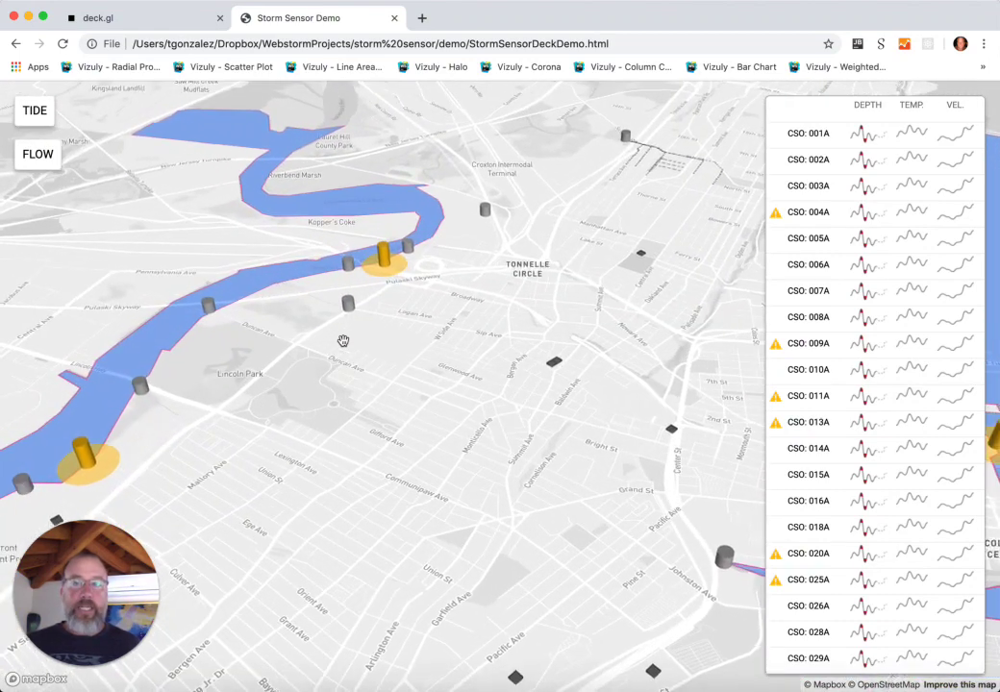
{"action": "scroll", "coordinate": [343, 342], "scroll_direction": "down", "scroll_amount": 2}
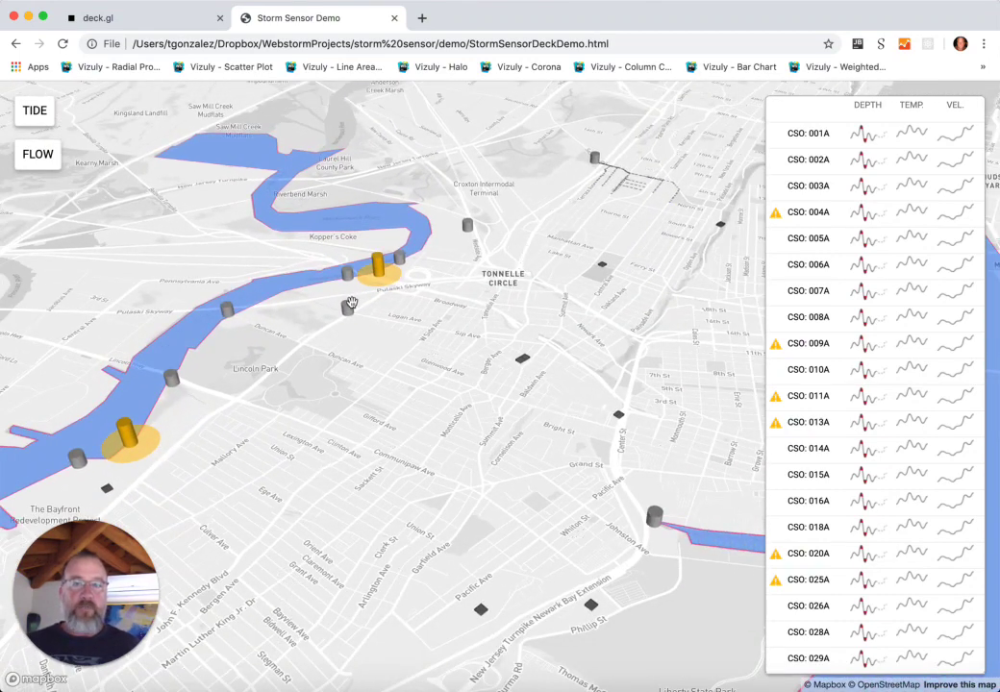
{"action": "left_click", "coordinate": [348, 307]}
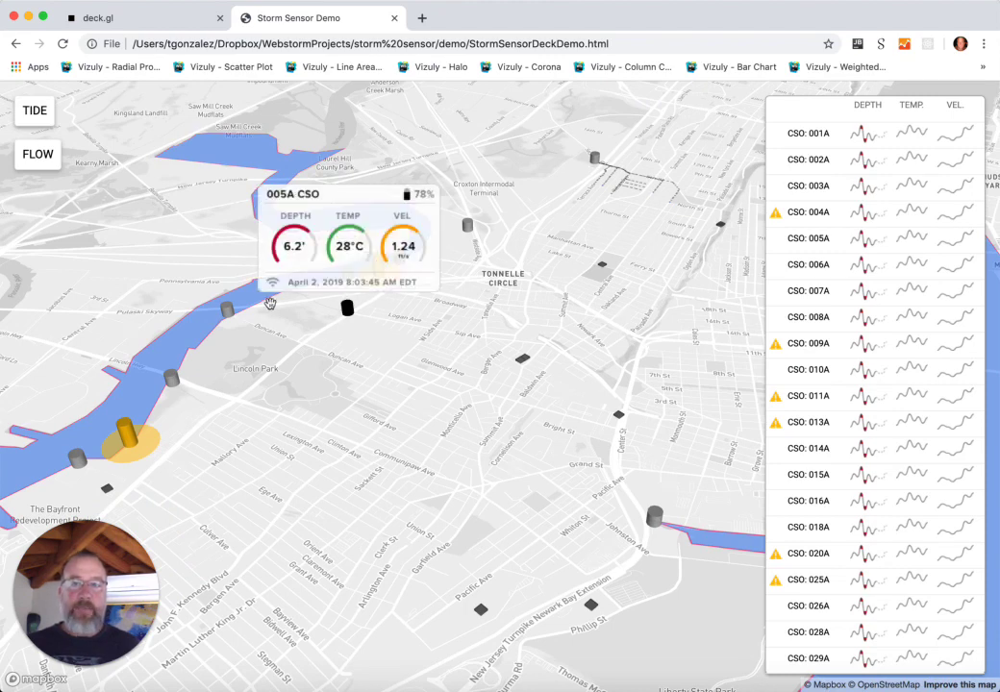
{"action": "left_click", "coordinate": [382, 312]}
Zoom in further, then reopen and close the 005A sensor readings card.
{"action": "scroll", "coordinate": [382, 312], "scroll_direction": "up", "scroll_amount": 3}
{"action": "scroll", "coordinate": [382, 370], "scroll_direction": "up", "scroll_amount": 3}
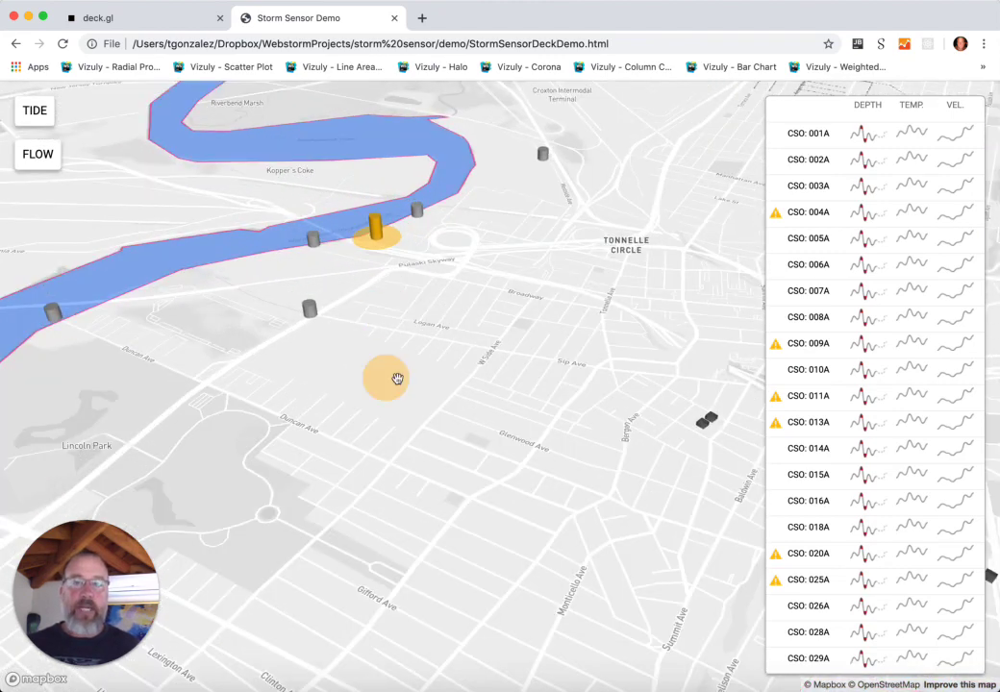
{"action": "scroll", "coordinate": [397, 378], "scroll_direction": "up", "scroll_amount": 2}
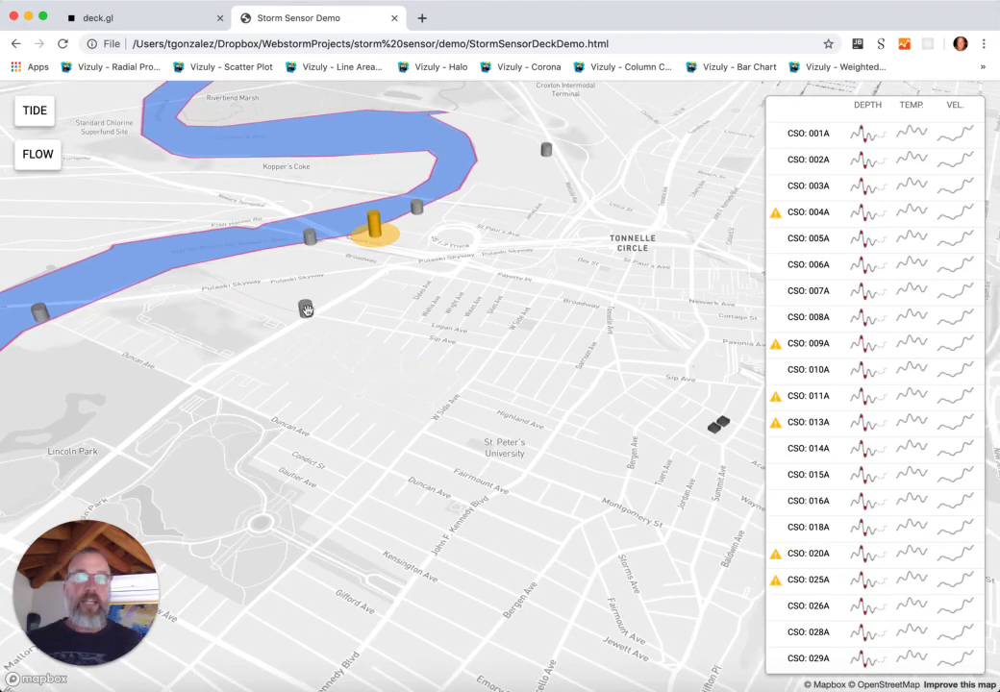
{"action": "left_click", "coordinate": [305, 308]}
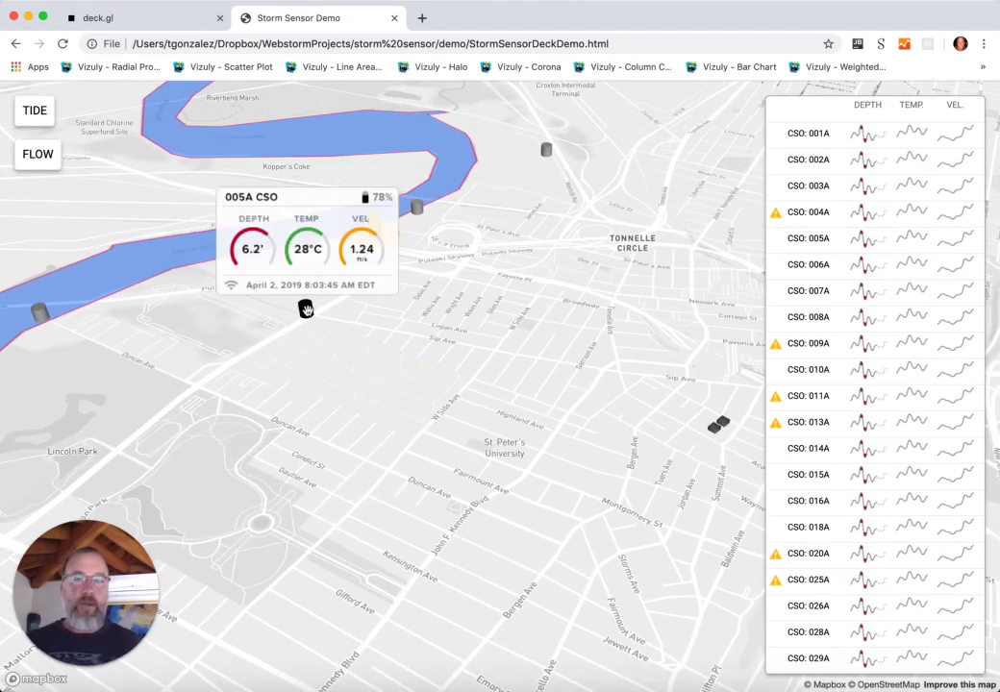
{"action": "left_click", "coordinate": [416, 208]}
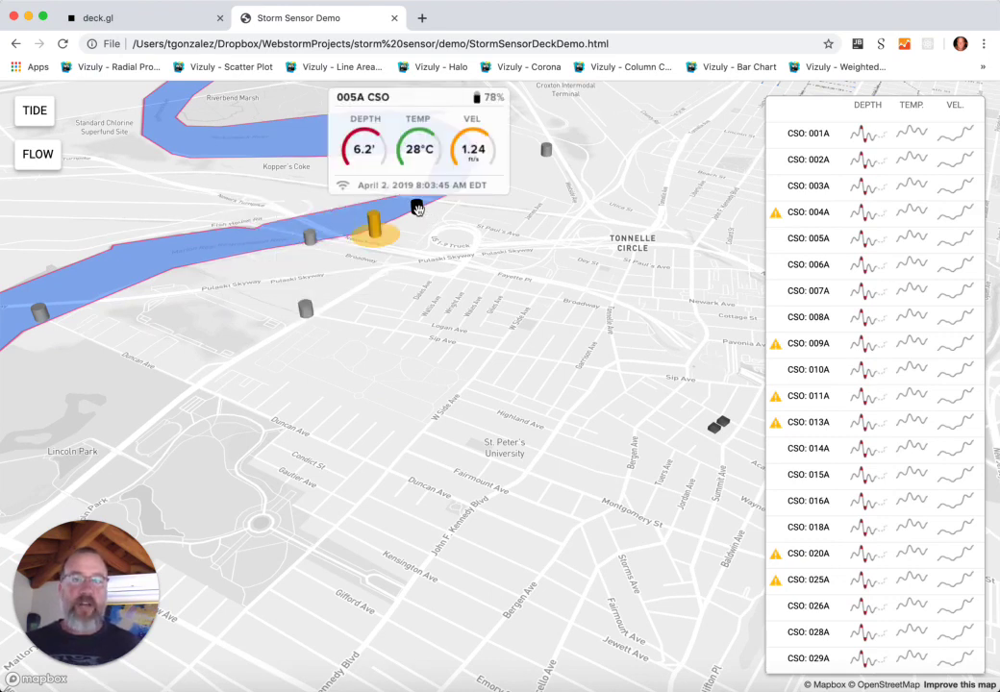
{"action": "mouse_move", "coordinate": [375, 223]}
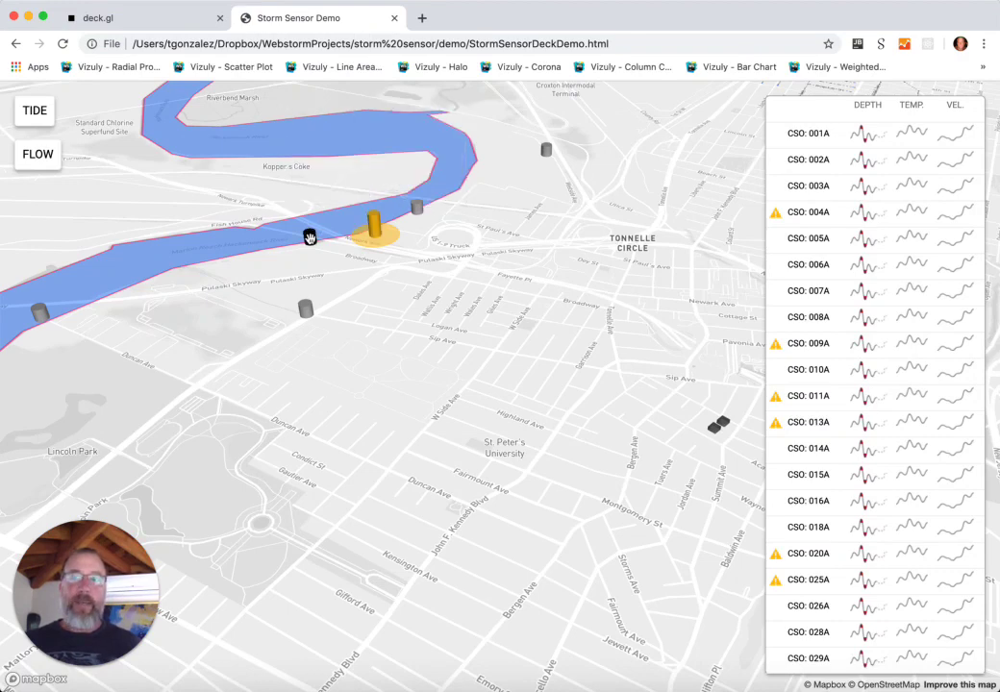
{"action": "mouse_move", "coordinate": [310, 236]}
{"action": "mouse_move", "coordinate": [307, 306]}
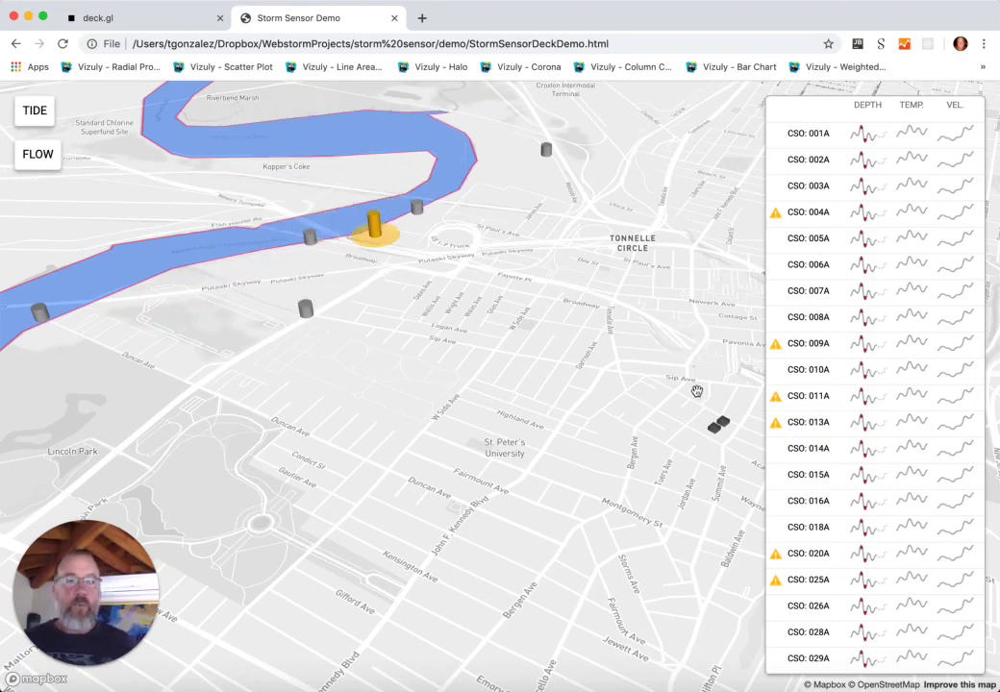
{"action": "mouse_move", "coordinate": [723, 423]}
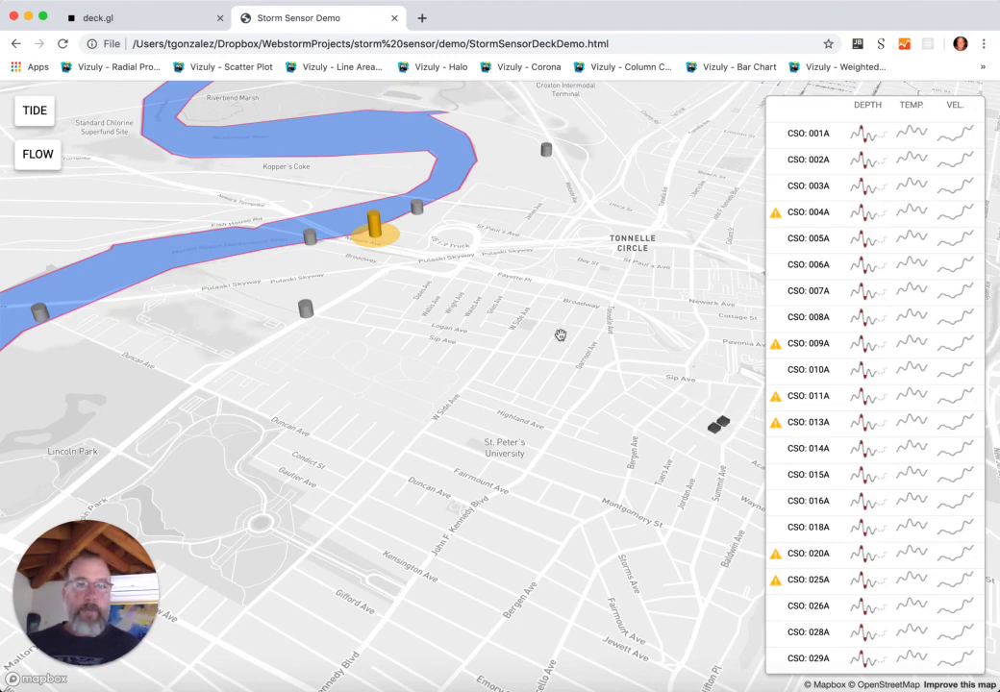
Zoom out to the river past Lincoln Park and select a sensor column near Pulaski Skyway.
{"action": "scroll", "coordinate": [561, 335], "scroll_direction": "down", "scroll_amount": 5}
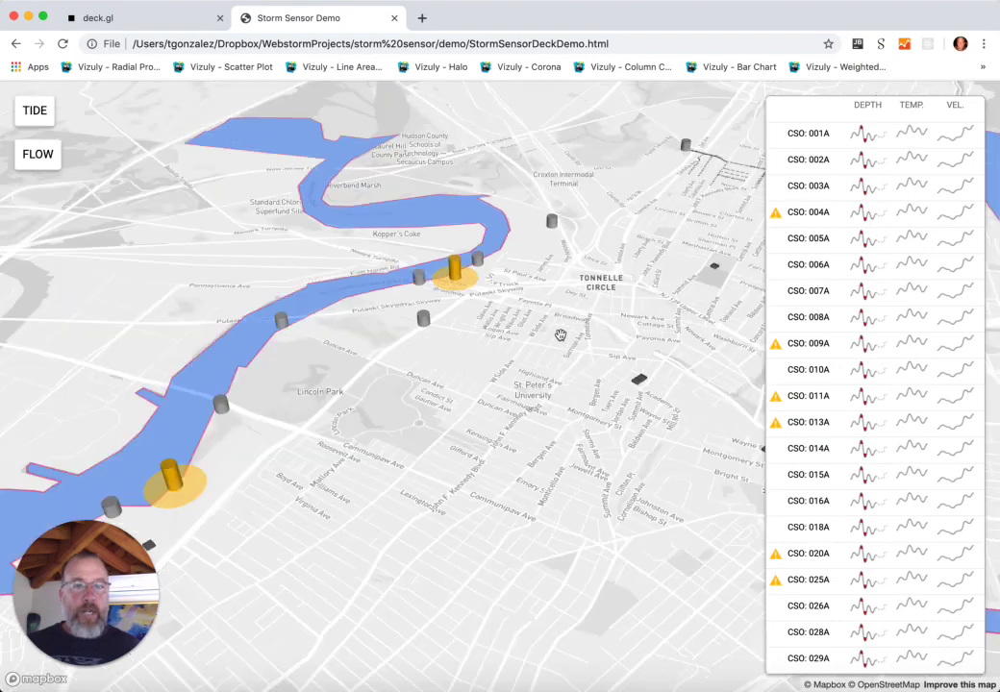
{"action": "scroll", "coordinate": [561, 335], "scroll_direction": "down", "scroll_amount": 5}
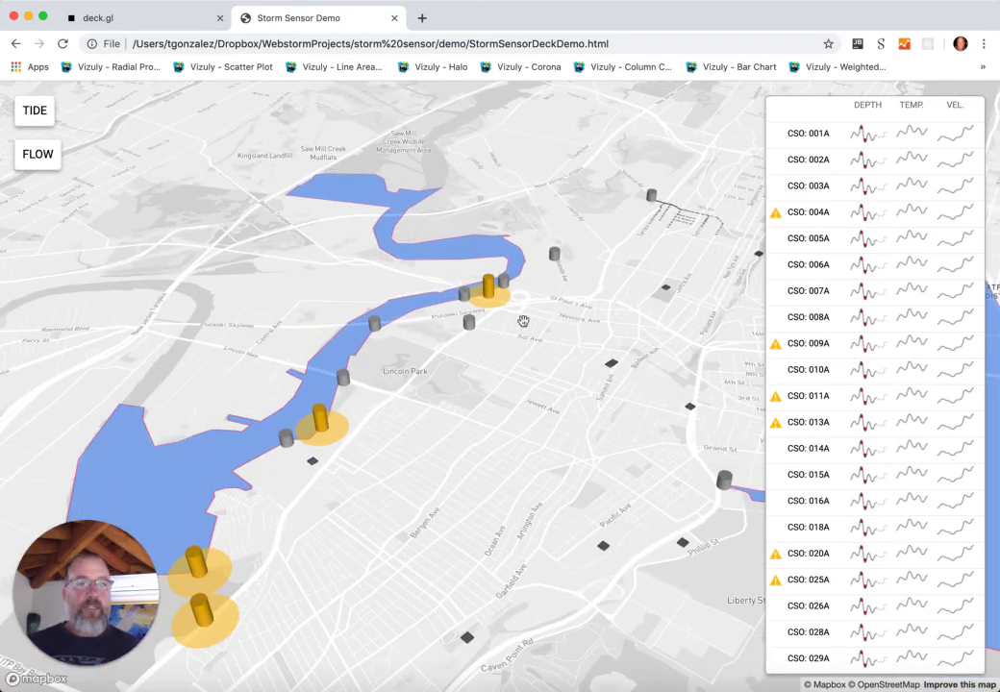
{"action": "left_click", "coordinate": [458, 320]}
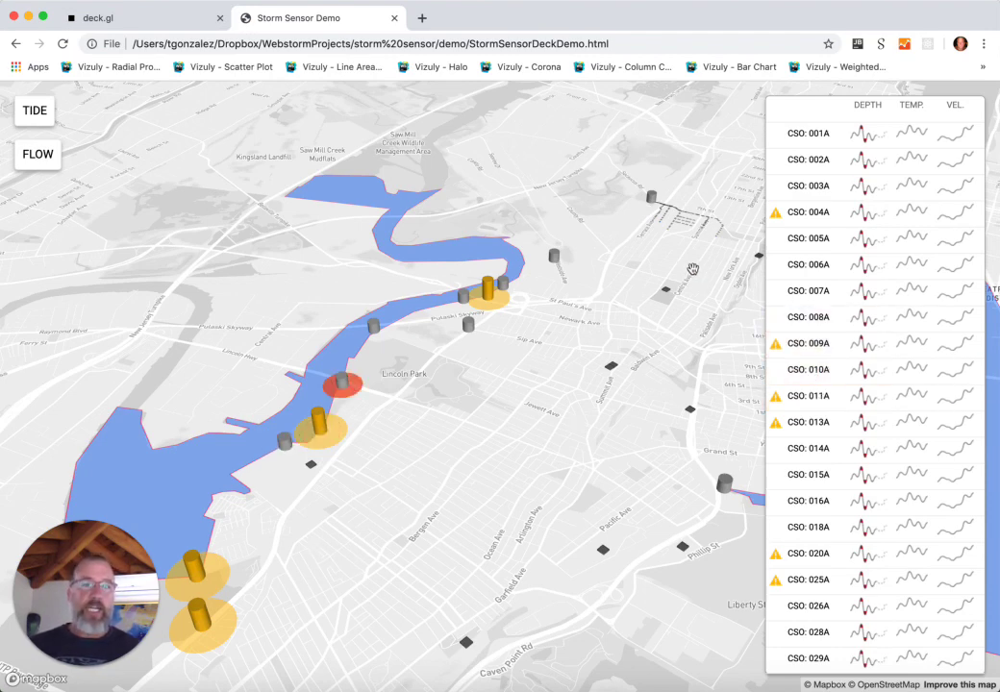
Pan east of the river and zoom onto the dotted sewer pipes branching from one sensor column.
{"action": "scroll", "coordinate": [693, 269], "scroll_direction": "up", "scroll_amount": 5}
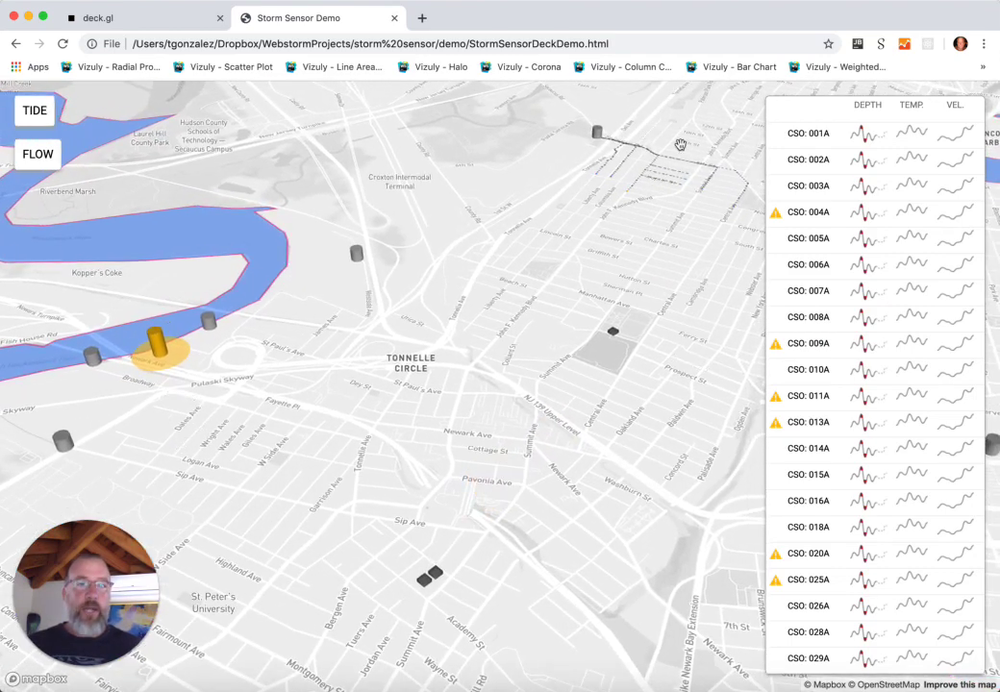
{"action": "left_click_drag", "start_coordinate": [553, 294], "coordinate": [438, 411]}
{"action": "scroll", "coordinate": [577, 312], "scroll_direction": "up", "scroll_amount": 3}
{"action": "scroll", "coordinate": [577, 311], "scroll_direction": "up", "scroll_amount": 3}
{"action": "scroll", "coordinate": [577, 312], "scroll_direction": "up", "scroll_amount": 5}
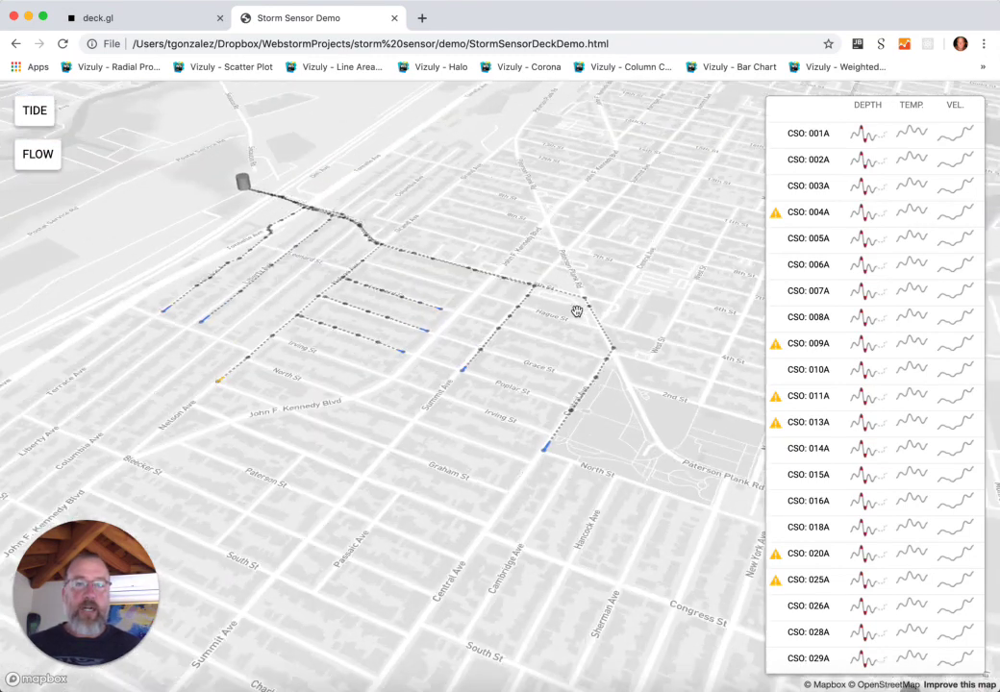
{"action": "scroll", "coordinate": [577, 312], "scroll_direction": "up", "scroll_amount": 3}
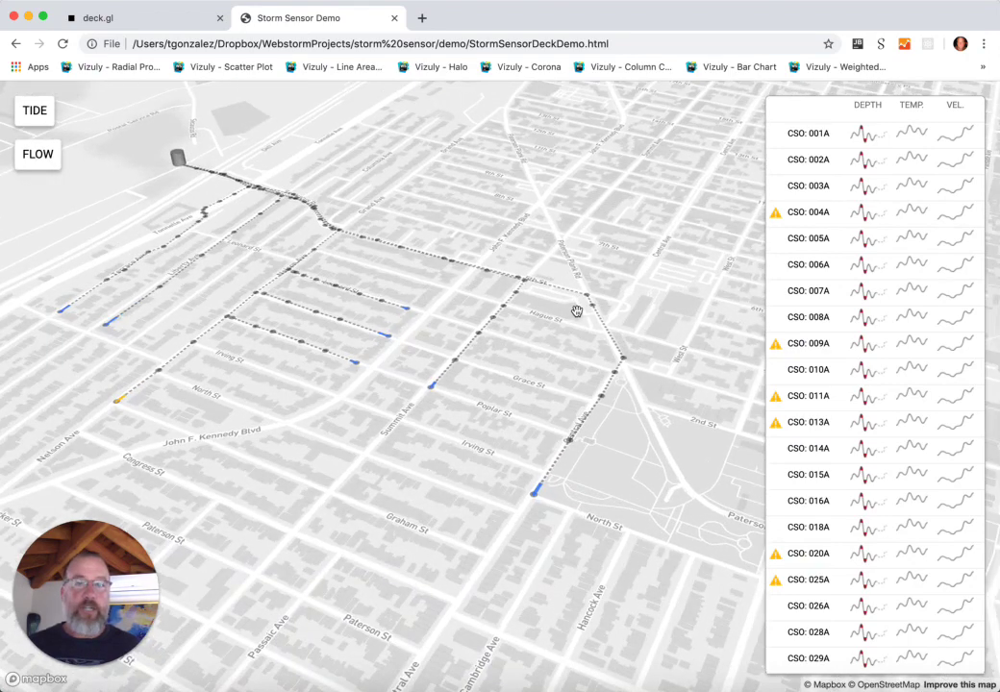
{"action": "left_click_drag", "start_coordinate": [423, 352], "coordinate": [517, 373]}
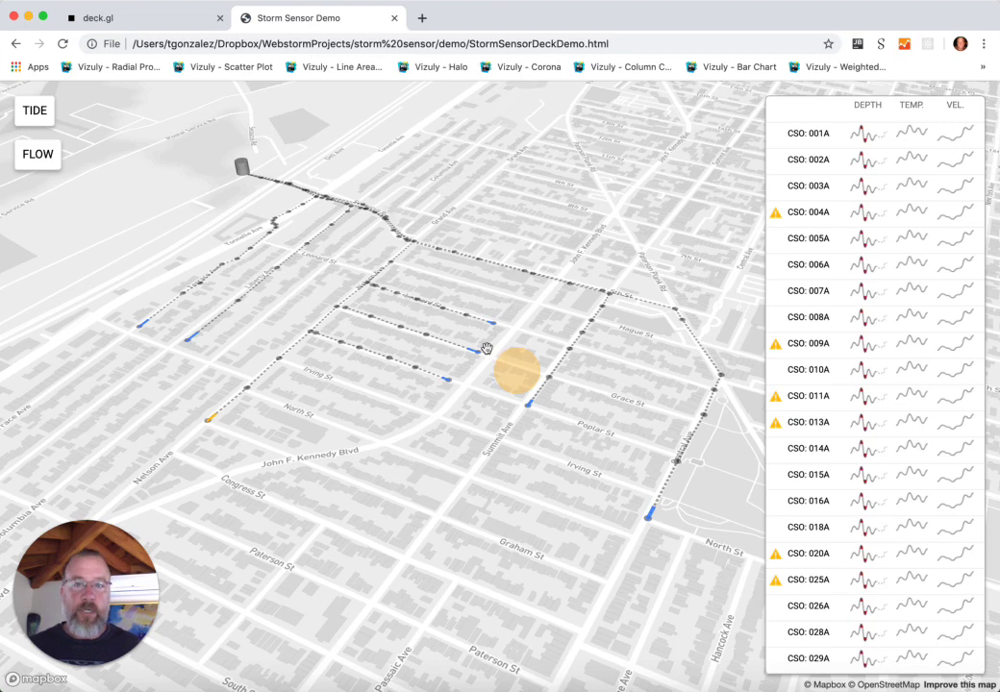
{"action": "scroll", "coordinate": [486, 349], "scroll_direction": "up", "scroll_amount": 2}
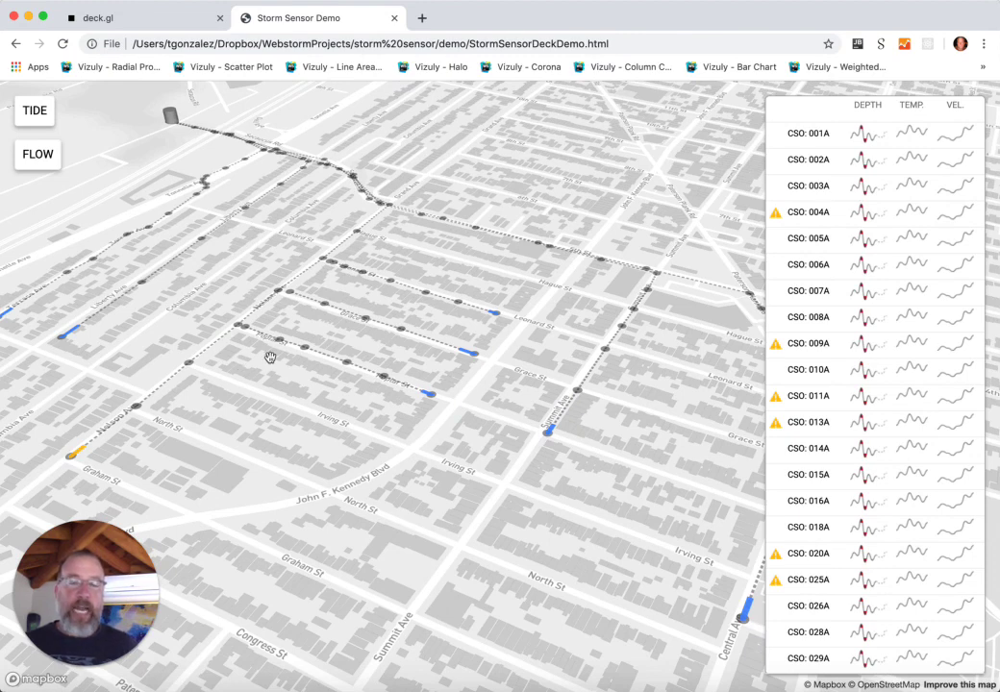
Turn on FLOW animation and zoom in and out on the Grace and Poplar street pipes.
{"action": "left_click", "coordinate": [45, 164]}
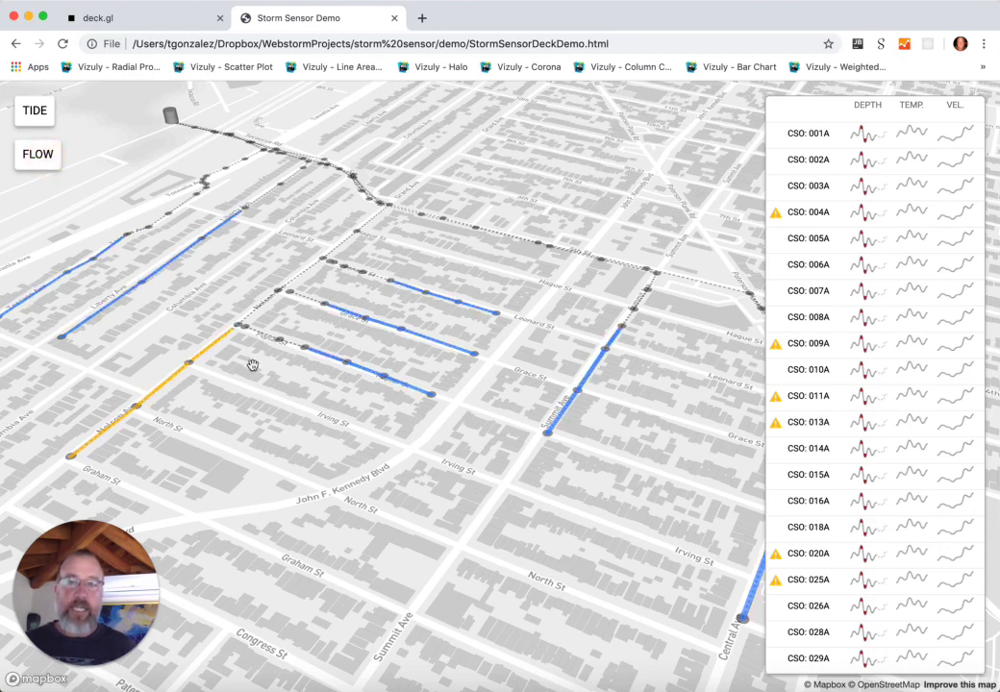
{"action": "scroll", "coordinate": [247, 351], "scroll_direction": "up", "scroll_amount": 5}
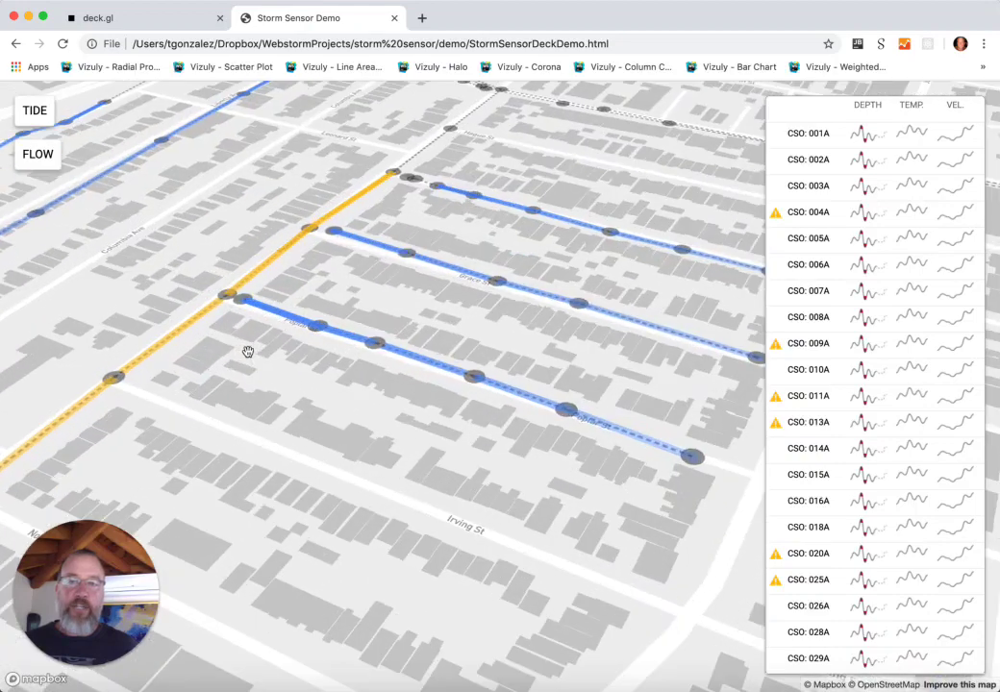
{"action": "scroll", "coordinate": [247, 351], "scroll_direction": "down", "scroll_amount": 4}
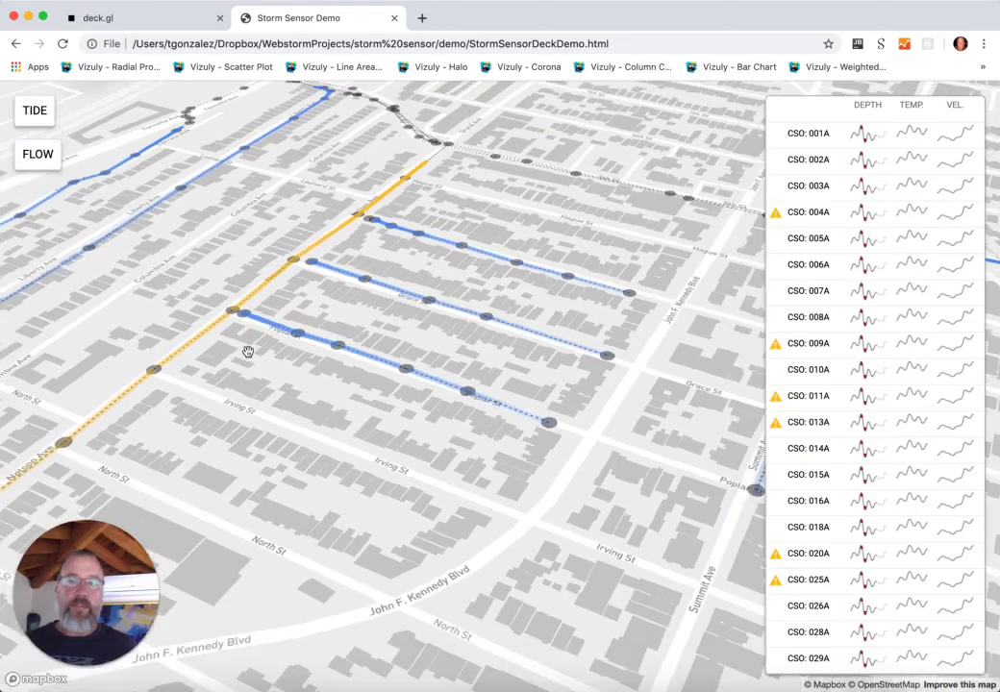
{"action": "scroll", "coordinate": [247, 351], "scroll_direction": "down", "scroll_amount": 3}
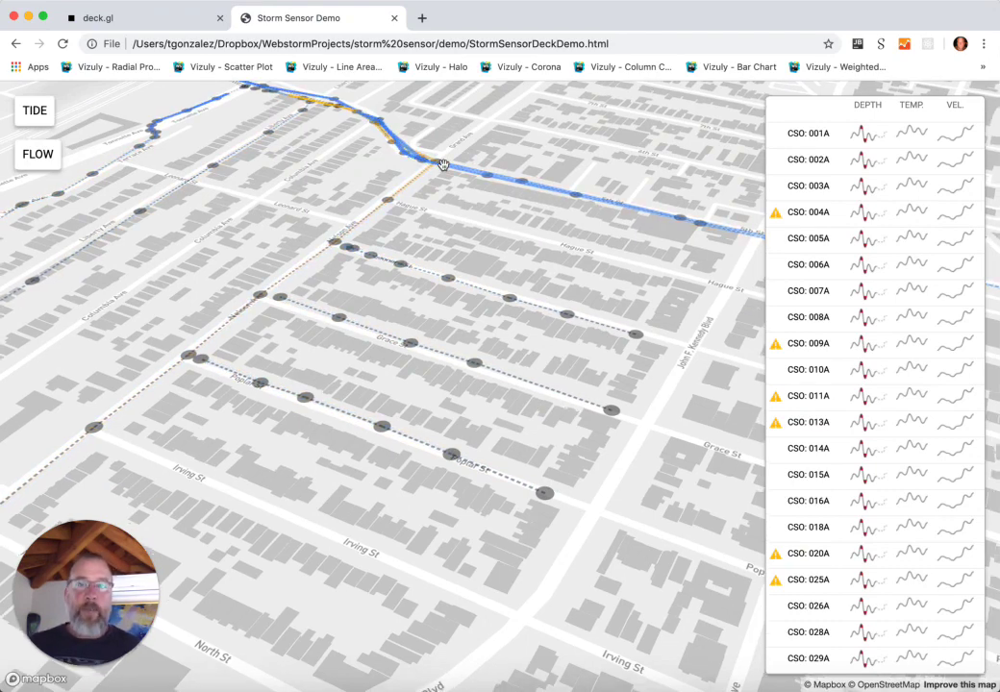
Zoom the map out over Newark and New York until the sensor, tide and flow layers disappear.
{"action": "scroll", "coordinate": [442, 164], "scroll_direction": "down", "scroll_amount": 3}
{"action": "scroll", "coordinate": [442, 165], "scroll_direction": "down", "scroll_amount": 5}
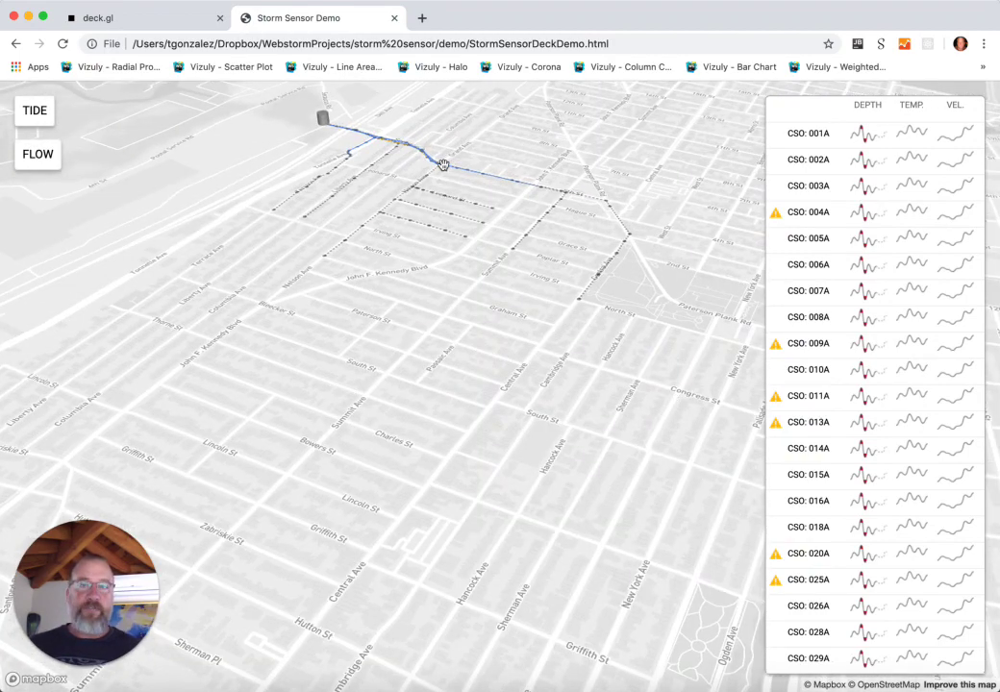
{"action": "scroll", "coordinate": [442, 164], "scroll_direction": "down", "scroll_amount": 5}
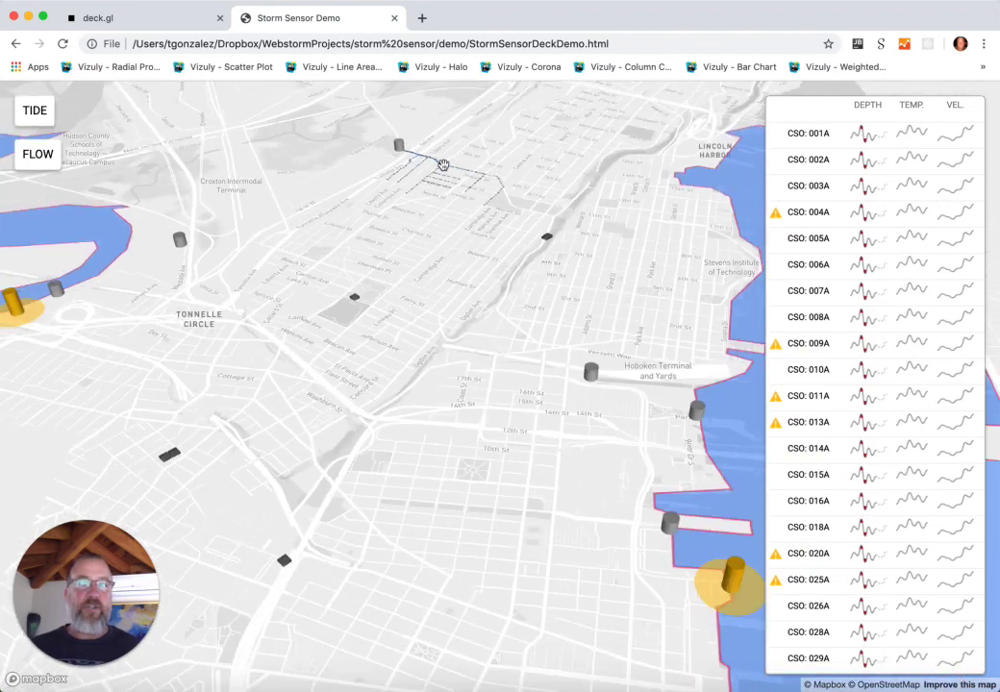
{"action": "scroll", "coordinate": [442, 164], "scroll_direction": "down", "scroll_amount": 3}
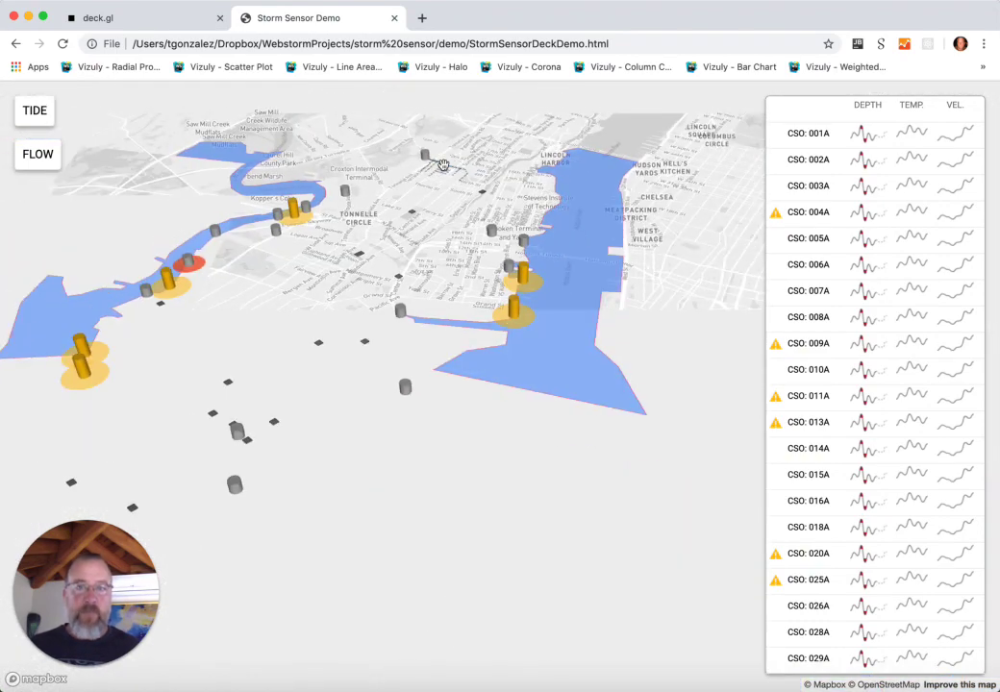
{"action": "scroll", "coordinate": [442, 165], "scroll_direction": "down", "scroll_amount": 3}
{"action": "scroll", "coordinate": [442, 164], "scroll_direction": "down", "scroll_amount": 3}
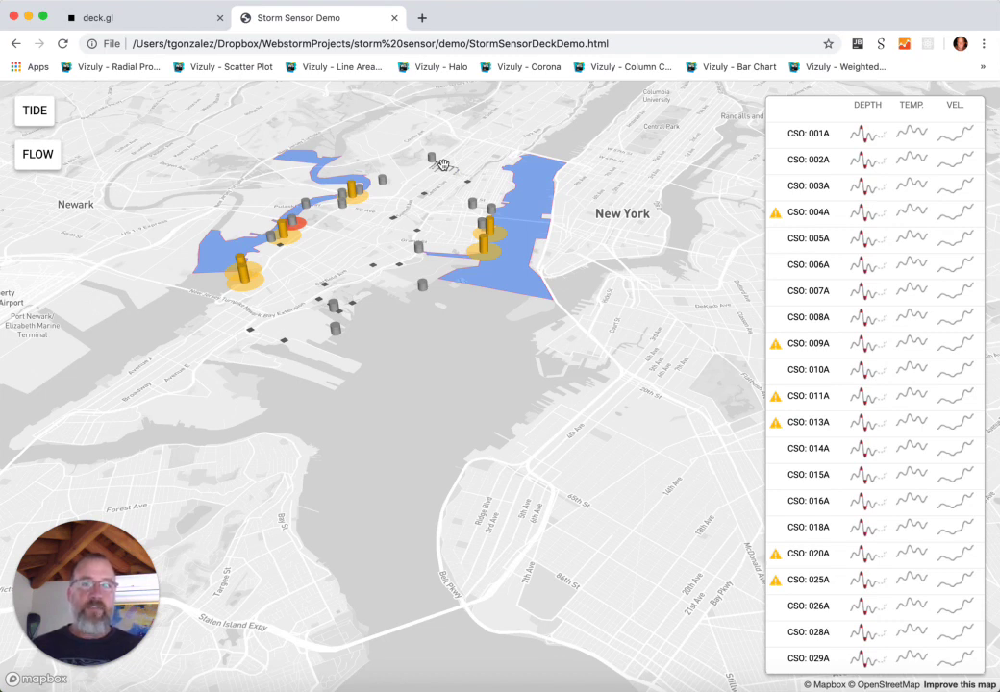
Close the Storm Sensor Demo tab and return to the deck.gl home page via the logo.
{"action": "left_click", "coordinate": [394, 18]}
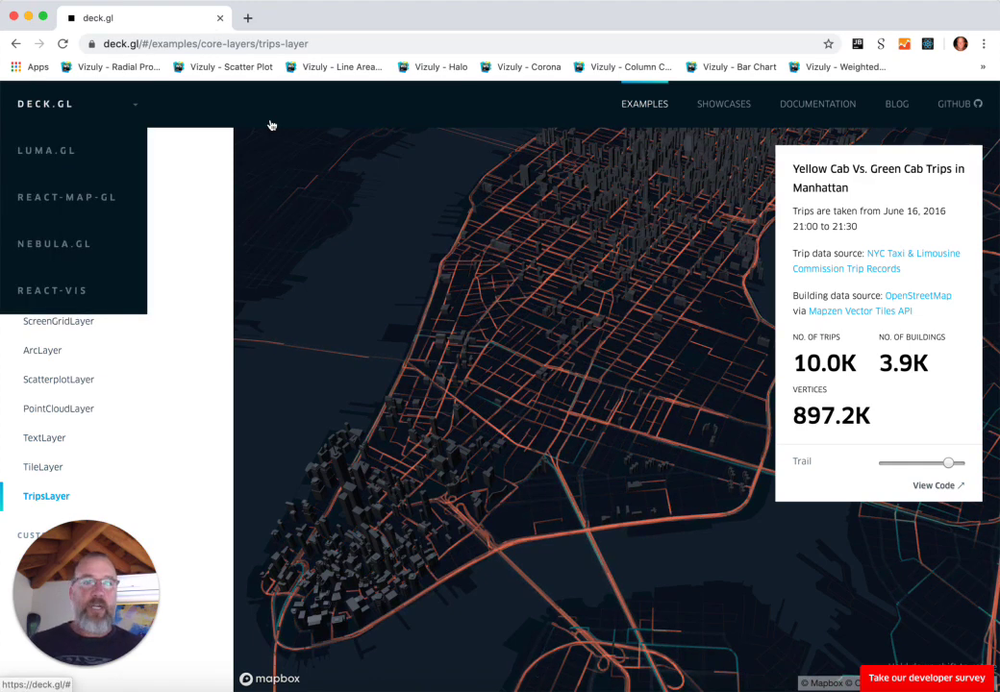
{"action": "left_click", "coordinate": [45, 103]}
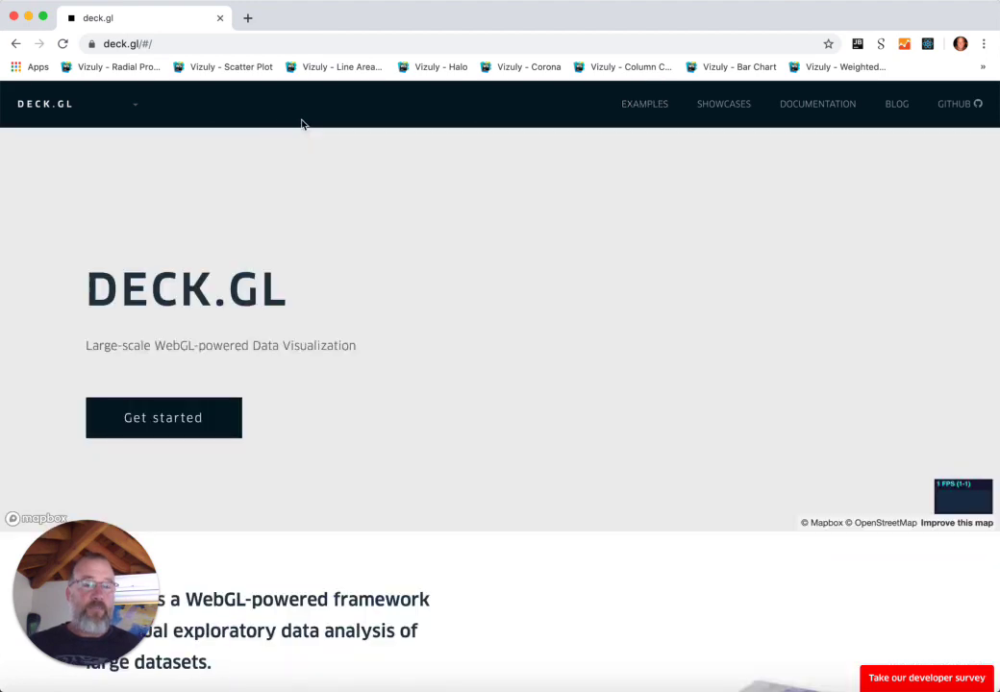